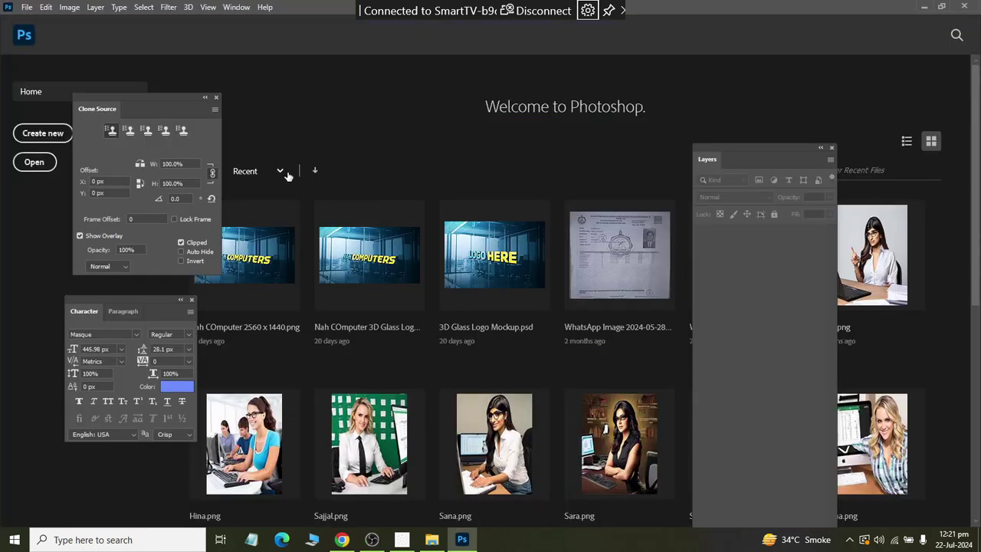
Step: View Photoshop's version and credits information from the Help menu
left_click(265, 7)
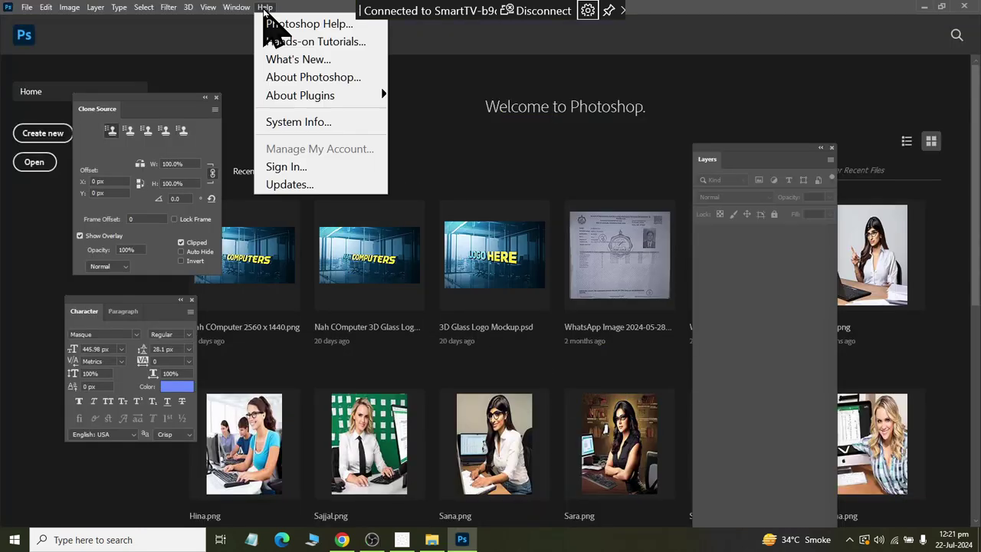
left_click(332, 103)
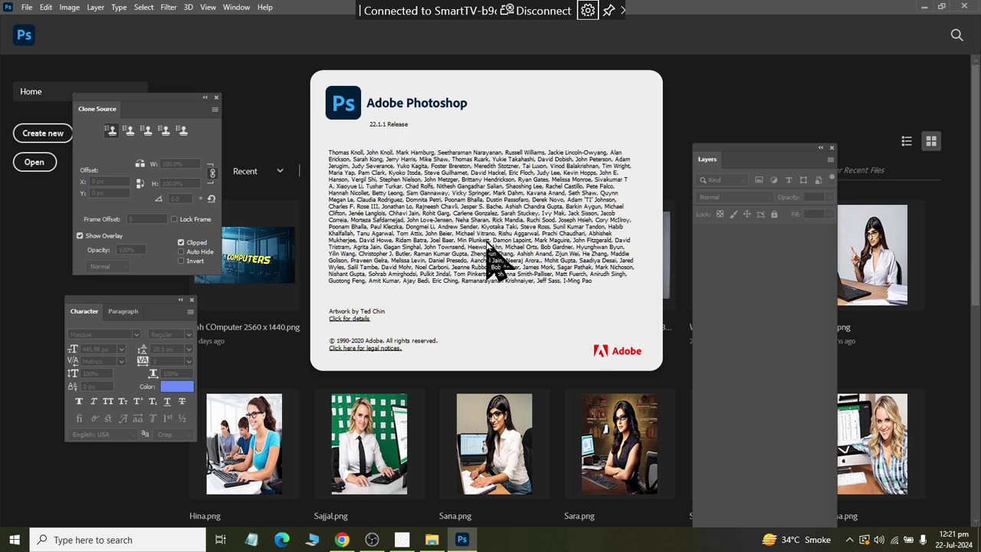
left_click(536, 209)
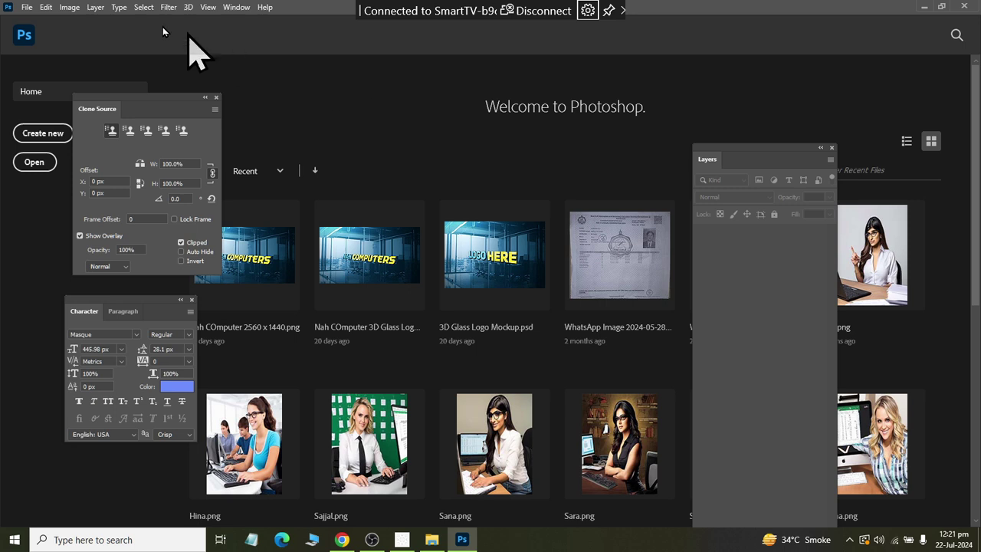
Step: Open pexels-olly-3772711.jpg from the Documents > latest folder
left_click(26, 6)
left_click(48, 48)
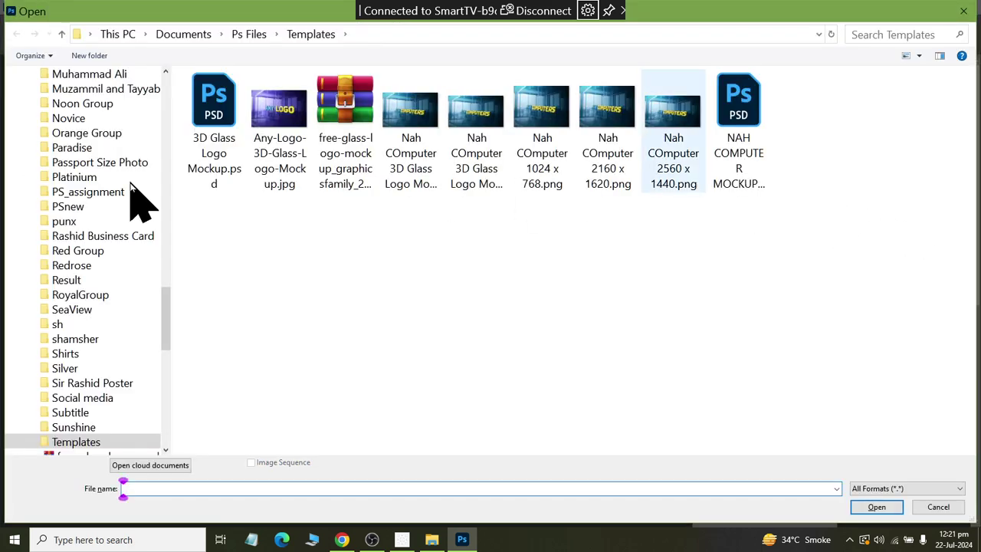
left_click_drag(165, 338, 165, 100)
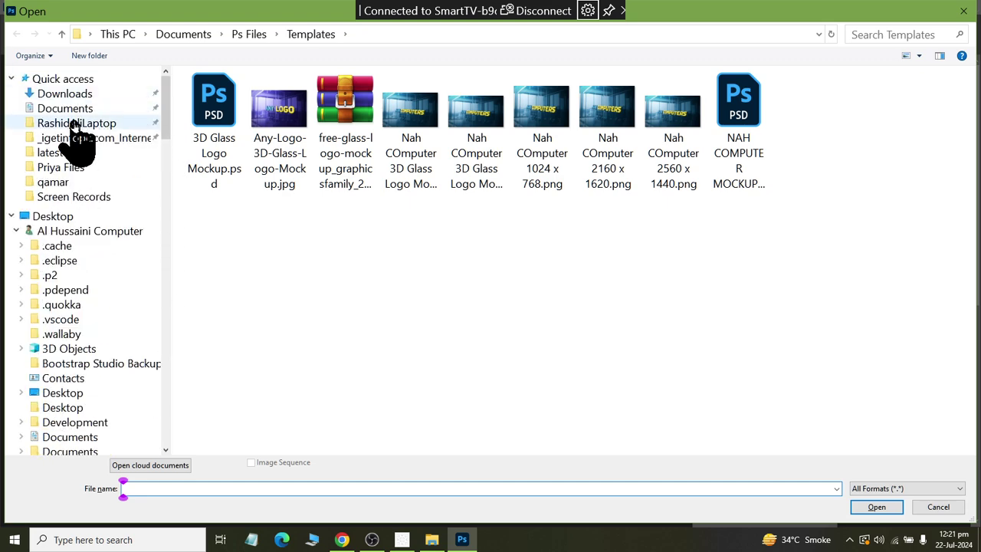
left_click(67, 108)
left_click(418, 230)
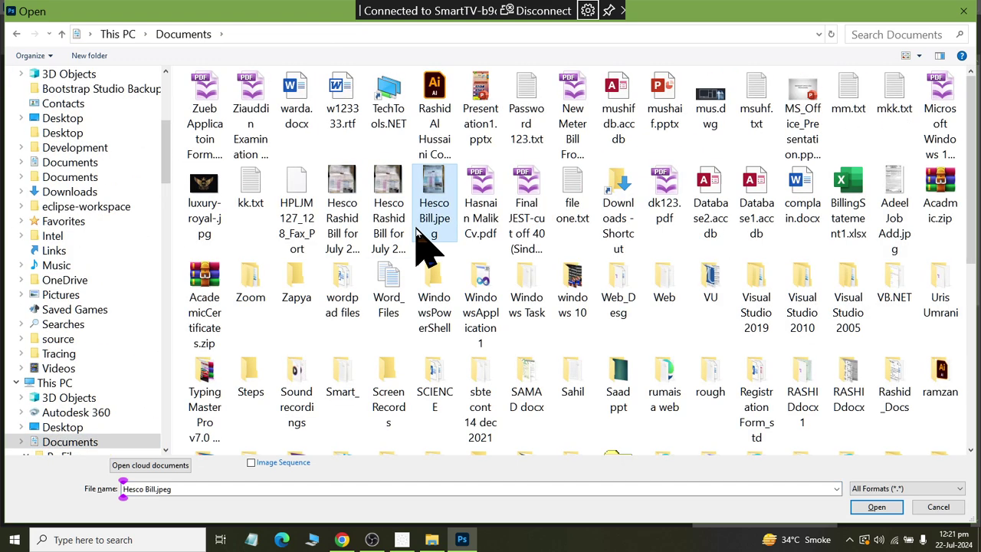
scroll(418, 238, "down", 5)
double_click(417, 230)
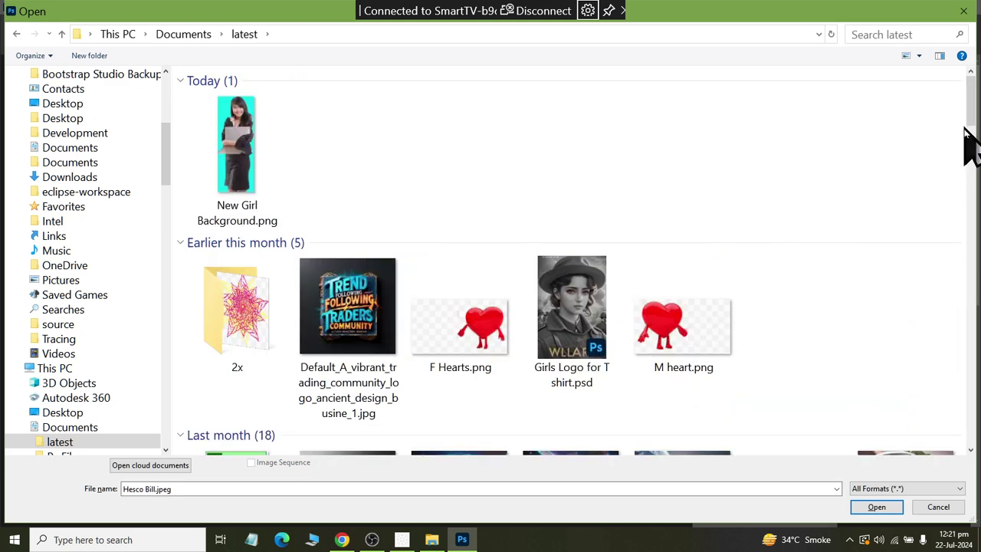
mouse_move(970, 136)
left_mouse_down()
mouse_move(978, 165)
mouse_move(969, 248)
left_mouse_up()
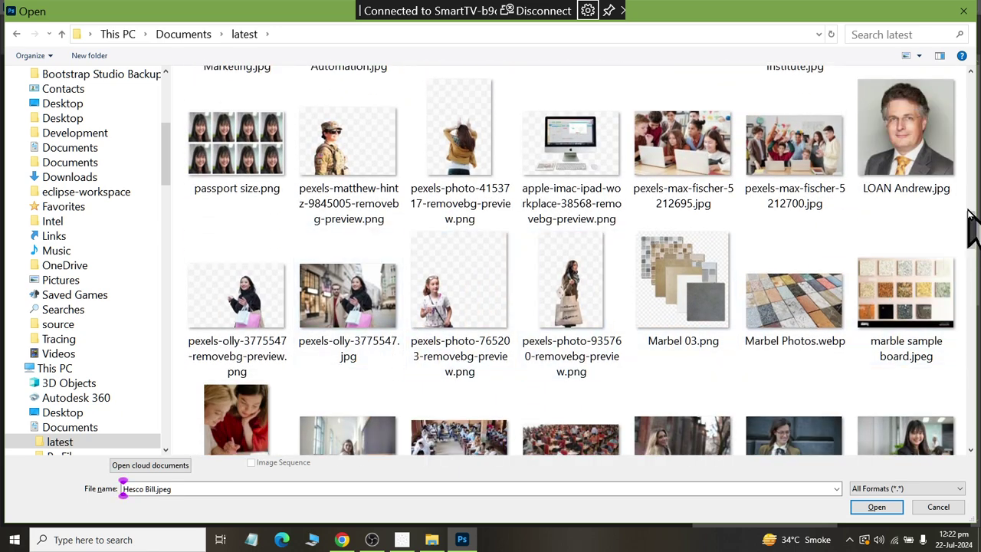
left_click_drag(972, 233, 973, 256)
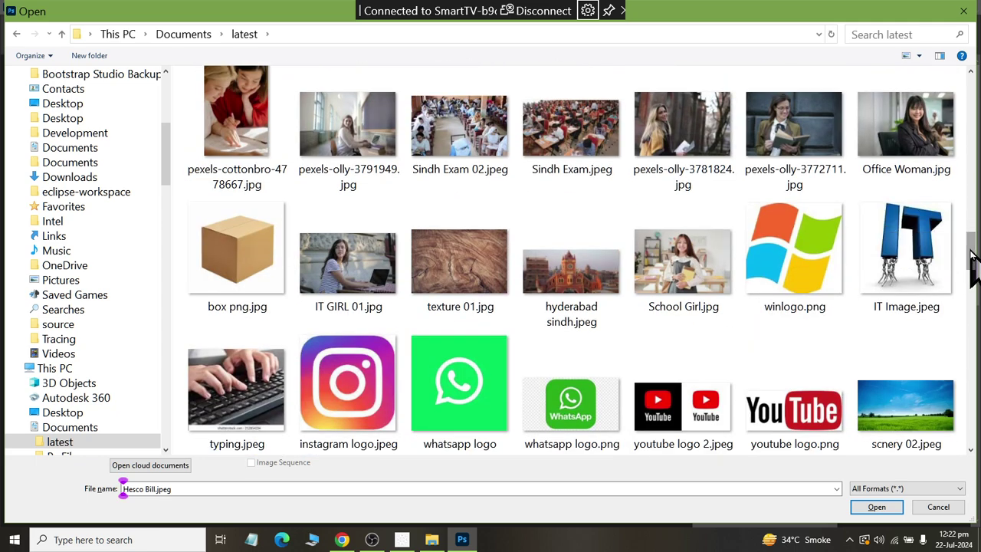
double_click(794, 141)
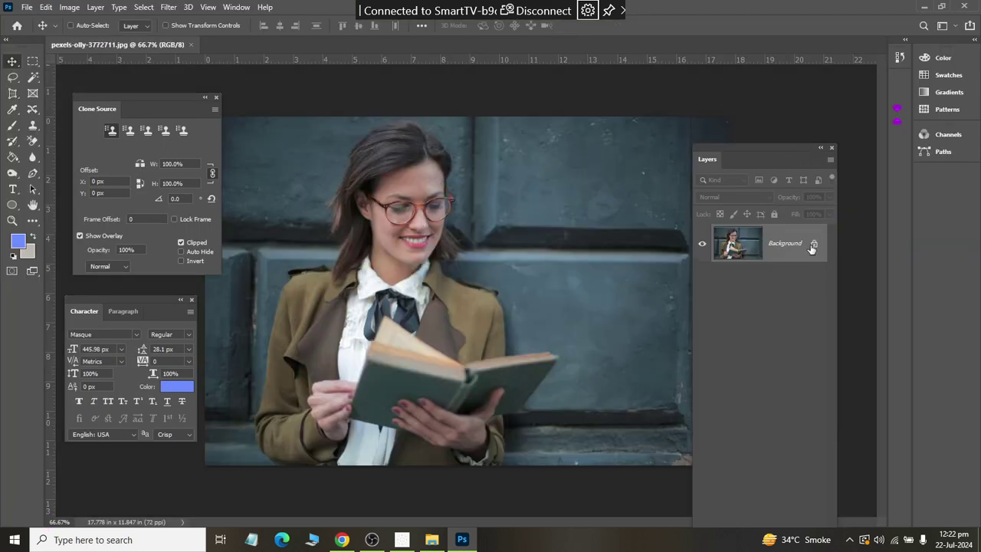
Step: Unlock the Background layer into Layer 0, dismissing the layer style settings
left_click(813, 244)
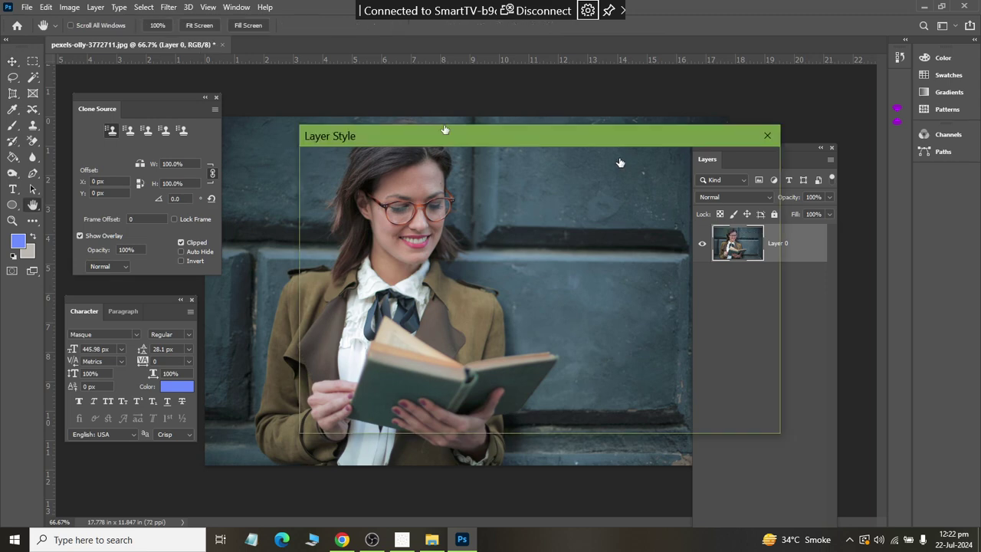
left_click(725, 184)
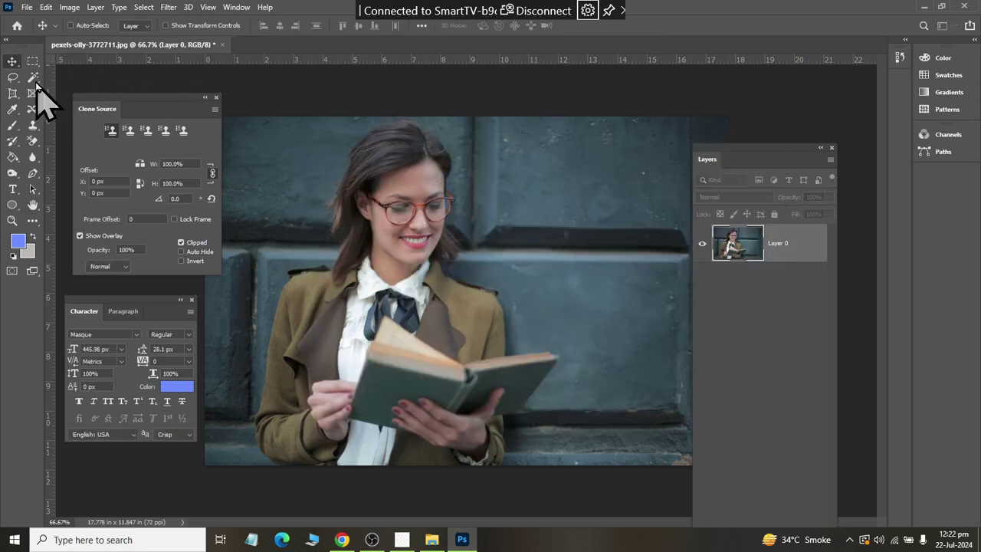
left_click(33, 78)
right_click(33, 78)
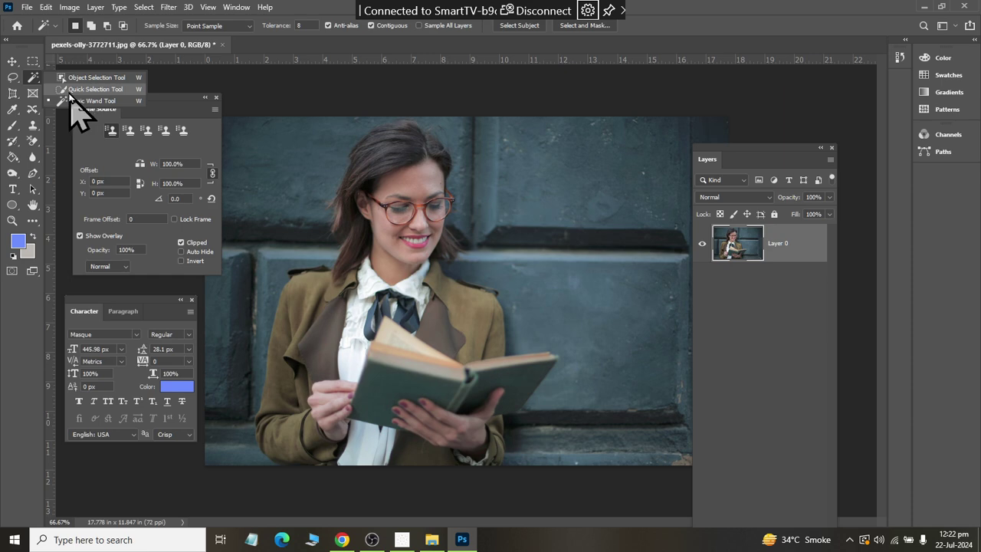
Step: Box-select the woman and her book with the Object Selection Tool in Rectangle mode
left_click(122, 79)
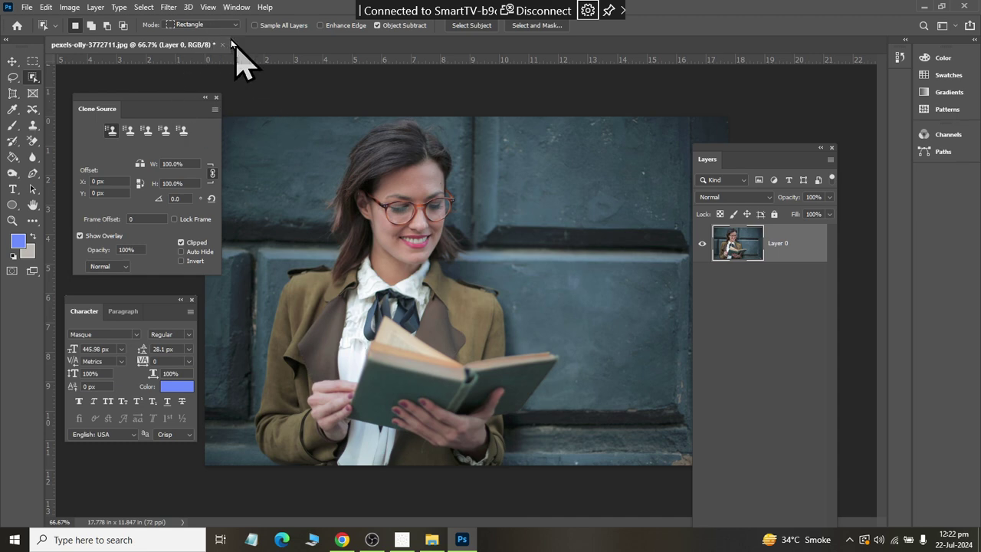
left_click(230, 25)
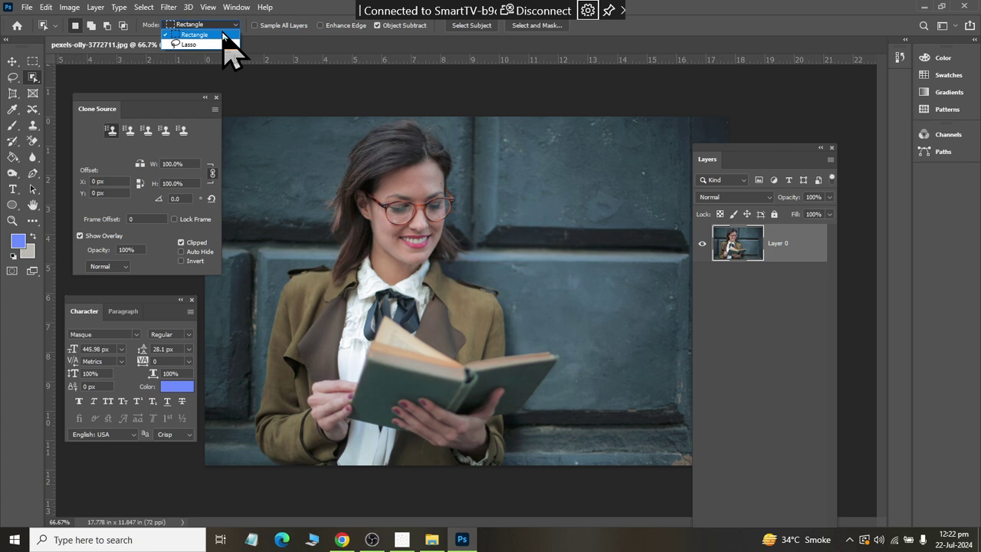
left_click(223, 33)
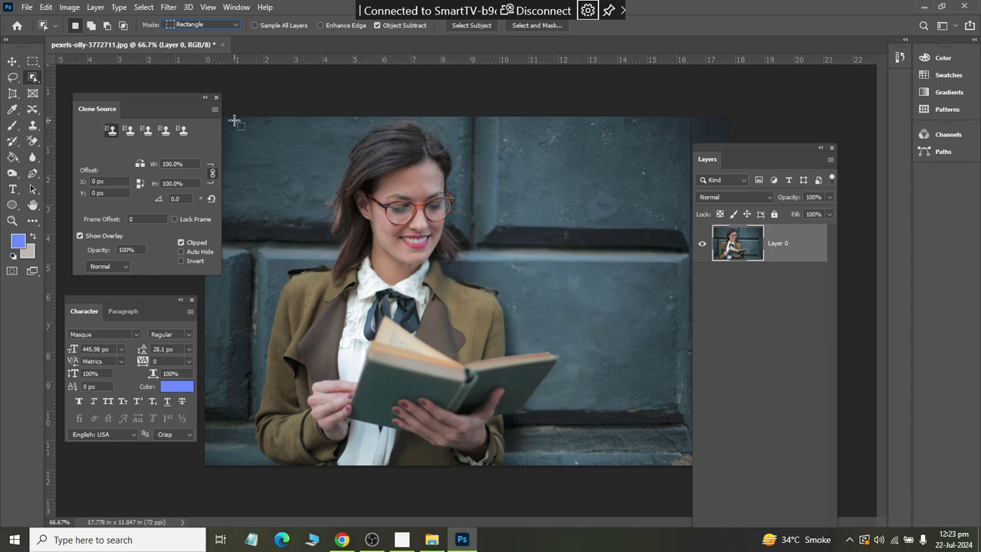
mouse_move(236, 119)
left_mouse_down()
mouse_move(563, 494)
mouse_move(548, 475)
left_mouse_up()
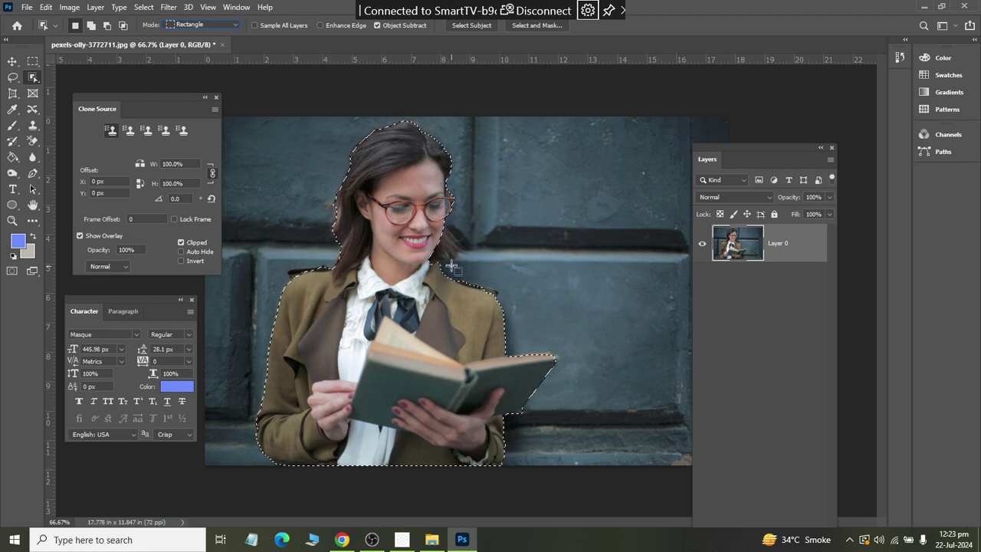
key("alt")
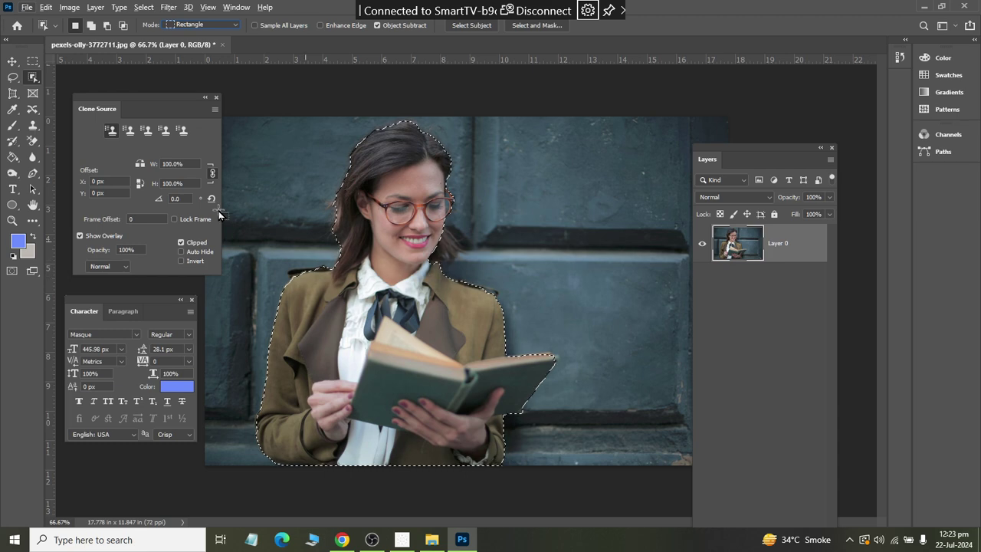
Step: Switch to the Quick Selection Tool and zoom in on the woman's head
left_click(32, 62)
right_click(33, 63)
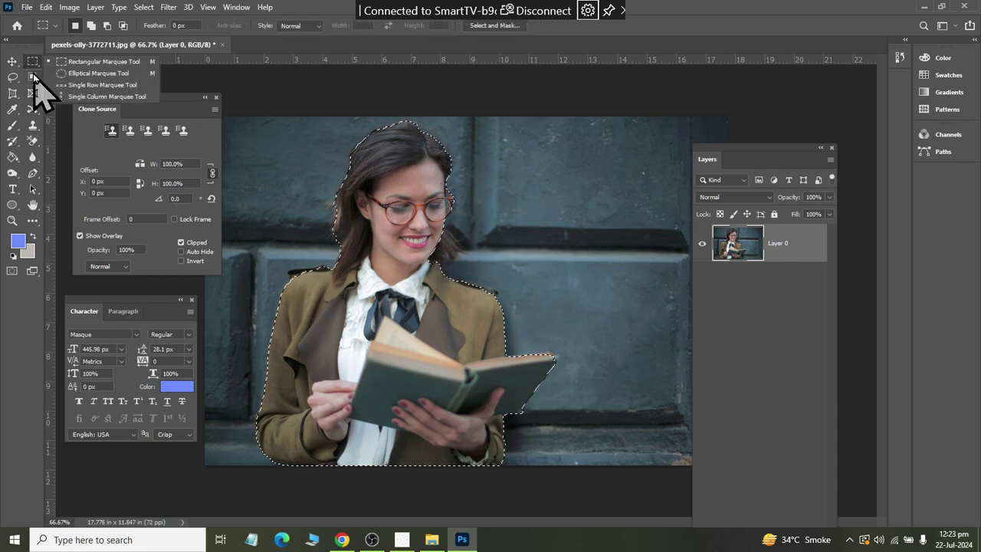
left_click(33, 77)
right_click(33, 77)
left_click(79, 90)
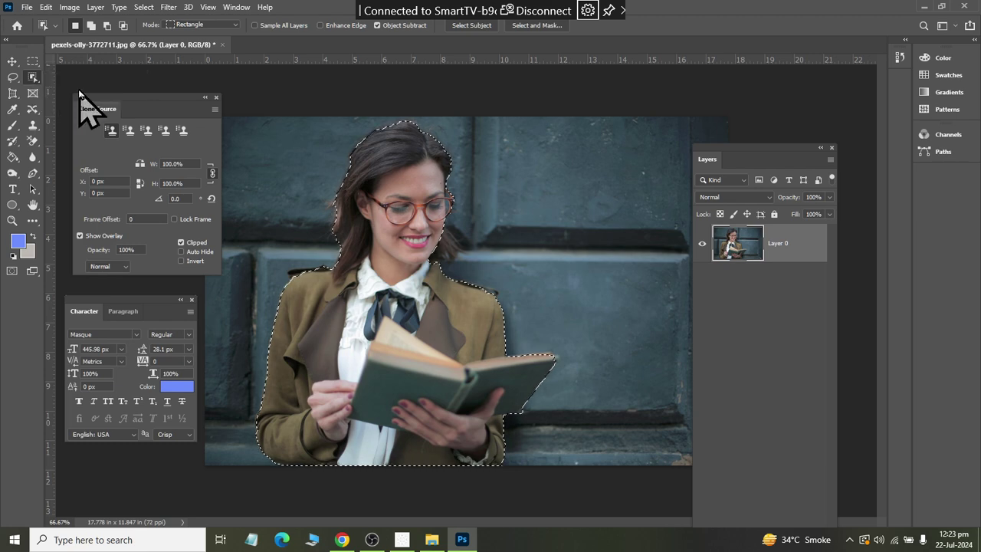
scroll(438, 248, "up", 2)
scroll(444, 251, "up", 2)
scroll(444, 251, "up", 2)
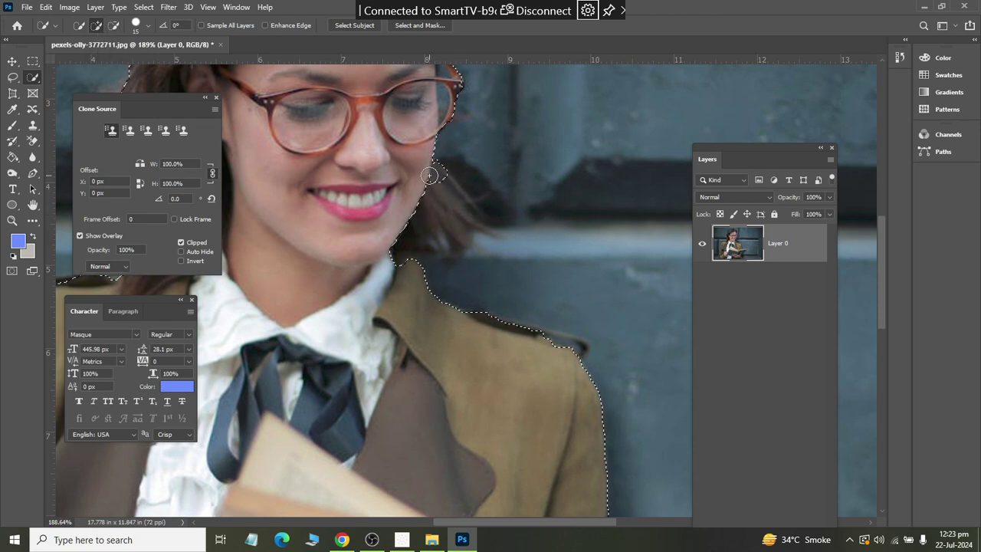
Step: Add the side and top edges of the woman's hair to the selection
left_click_drag(447, 225, 381, 283)
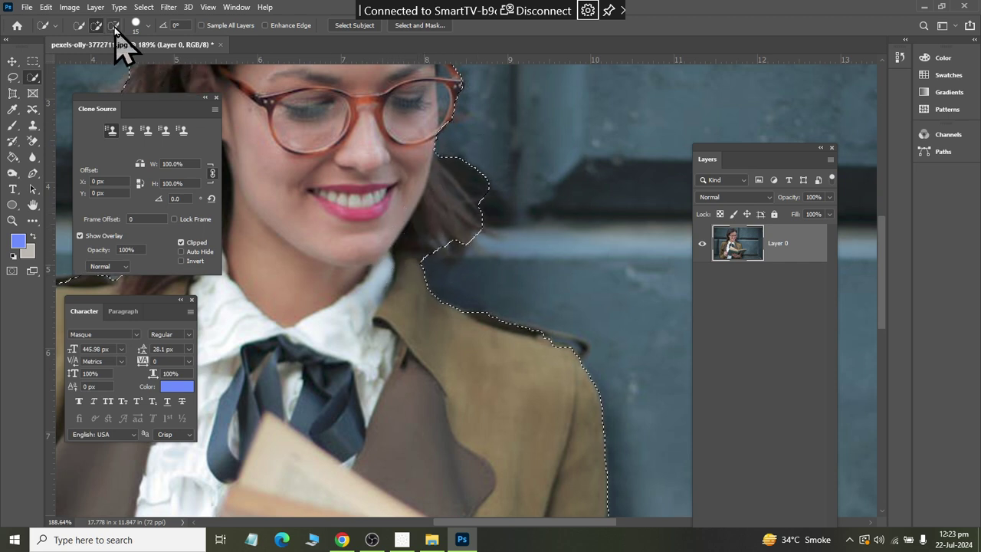
left_click(114, 26)
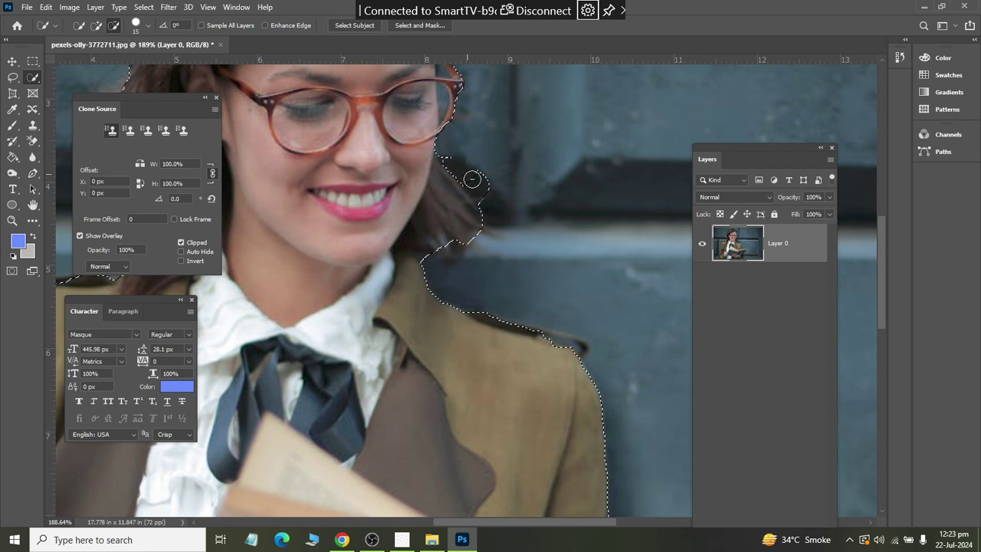
scroll(478, 171, "up", 2)
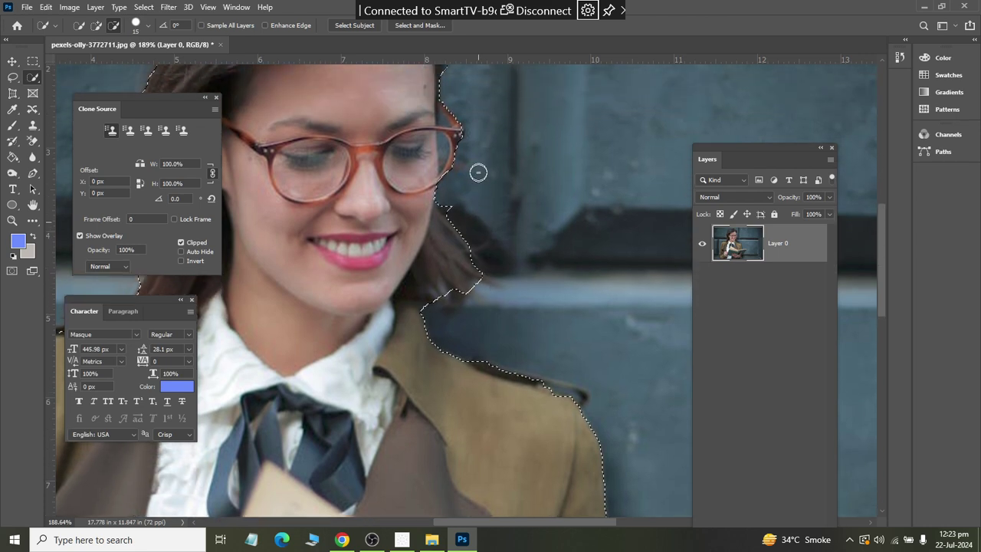
scroll(478, 160, "up", 2)
scroll(479, 160, "down", 2)
scroll(478, 160, "down", 3)
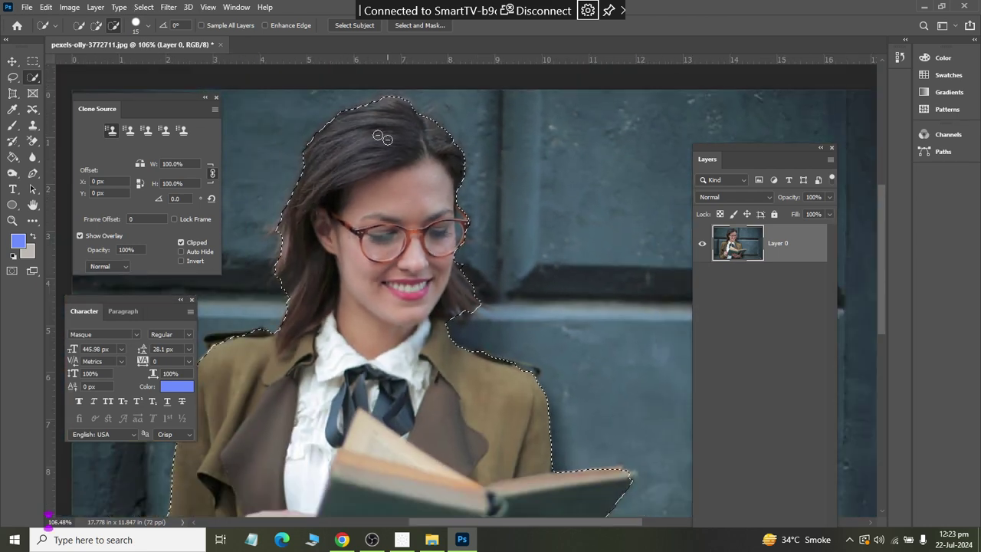
scroll(383, 137, "up", 3)
scroll(375, 115, "up", 3)
scroll(387, 103, "up", 4)
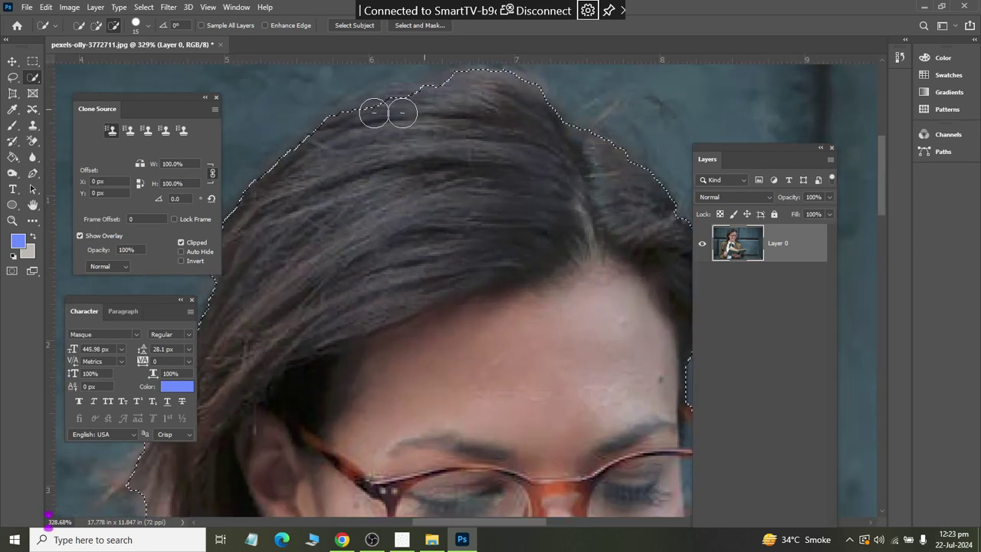
left_click(97, 25)
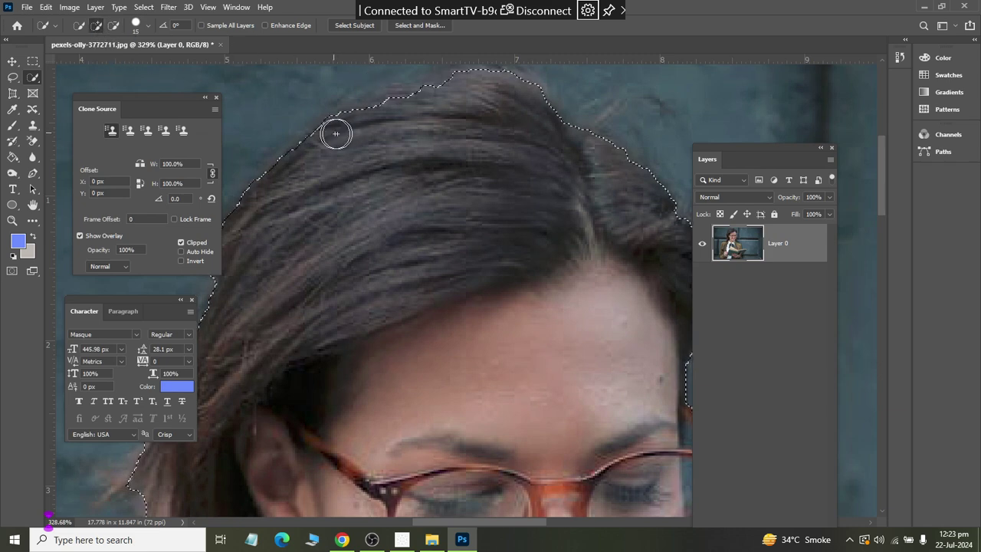
left_click_drag(336, 134, 389, 120)
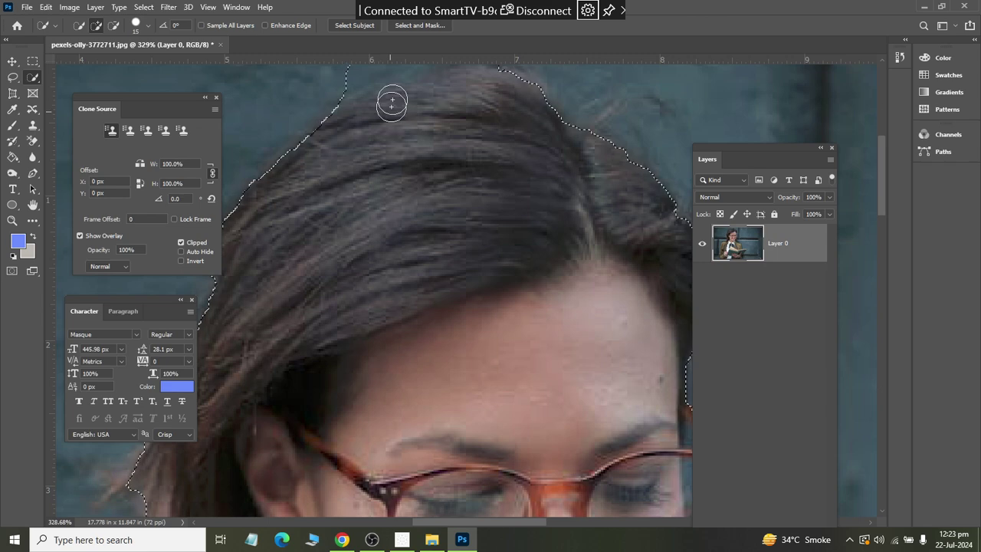
scroll(393, 101, "up", 2)
left_click_drag(390, 83, 361, 115)
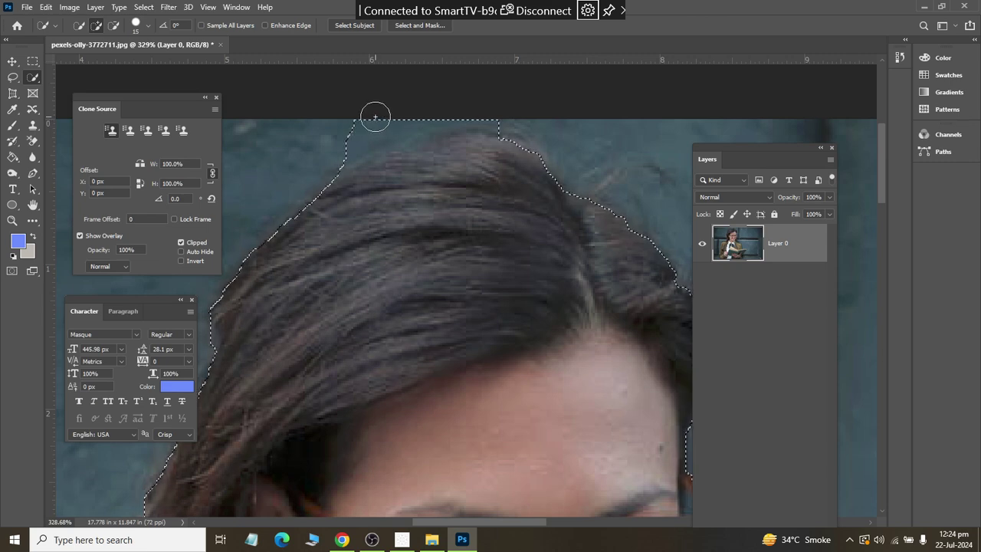
Step: Remove the background above the hair, then refine the hairline with a size-7 brush
key("alt")
left_click_drag(310, 135, 441, 117)
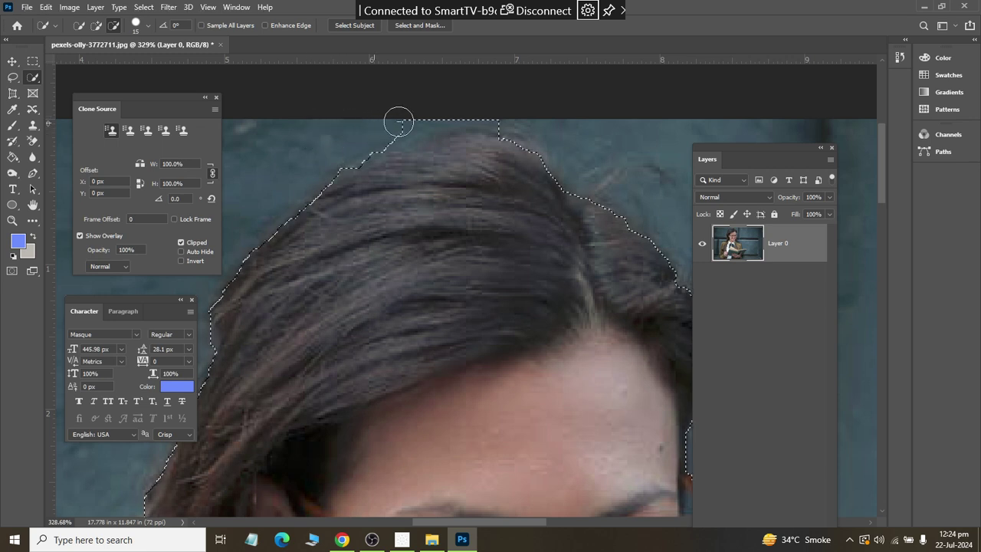
left_click_drag(432, 164, 428, 172)
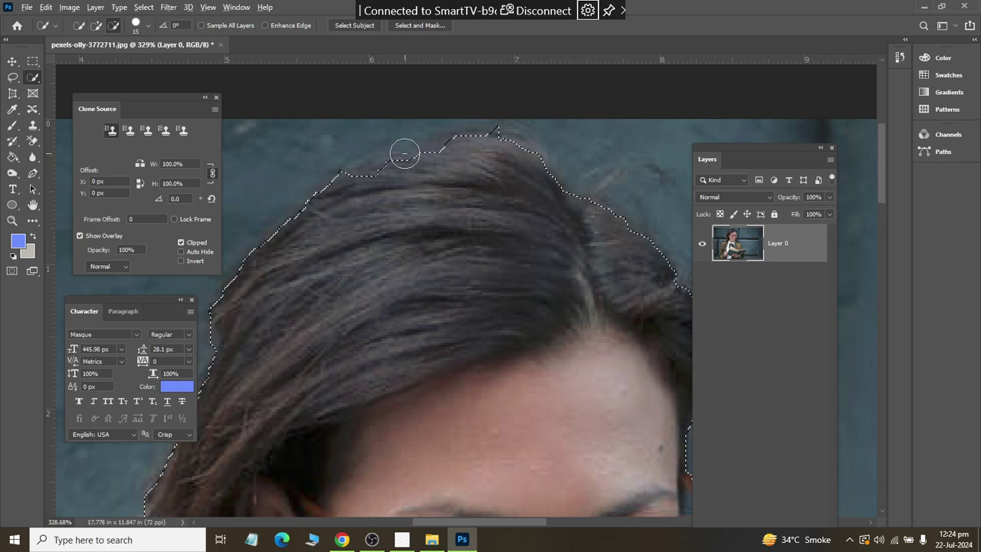
scroll(405, 157, "up", 3)
key("bracketleft")
key("bracketleft")
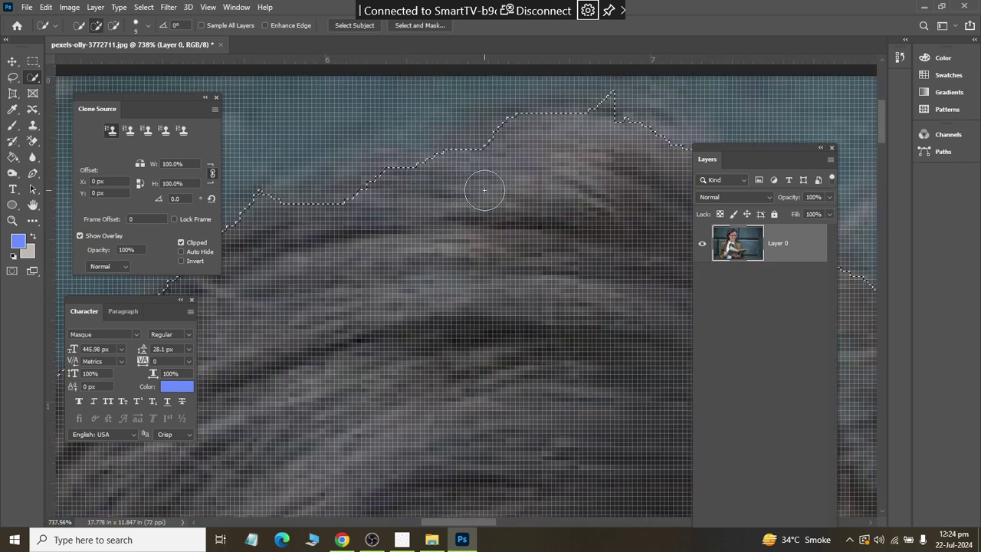
left_click_drag(484, 161, 457, 164)
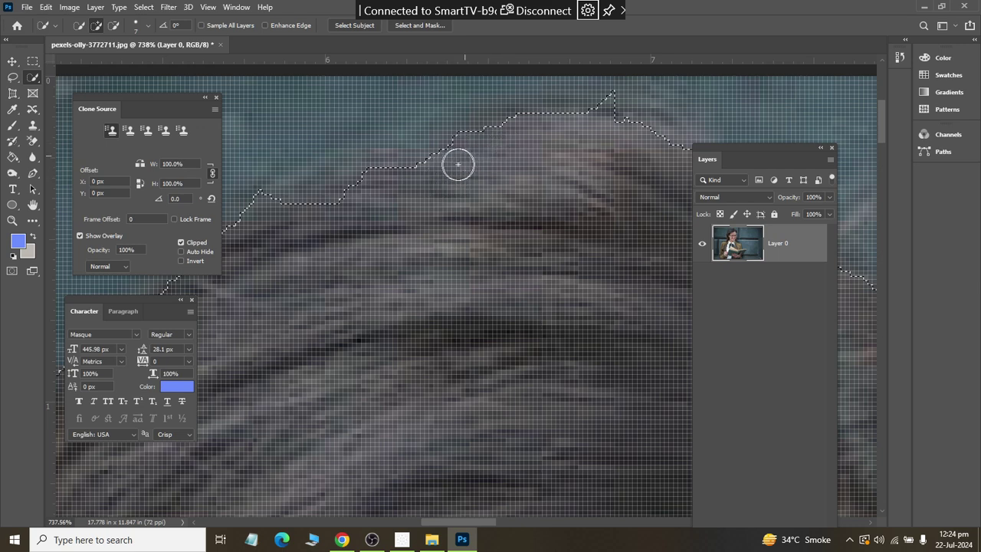
mouse_move(346, 197)
left_mouse_down()
mouse_move(295, 215)
mouse_move(298, 204)
mouse_move(414, 180)
mouse_move(401, 176)
mouse_move(572, 112)
mouse_move(642, 127)
mouse_move(751, 94)
mouse_move(729, 97)
left_mouse_up()
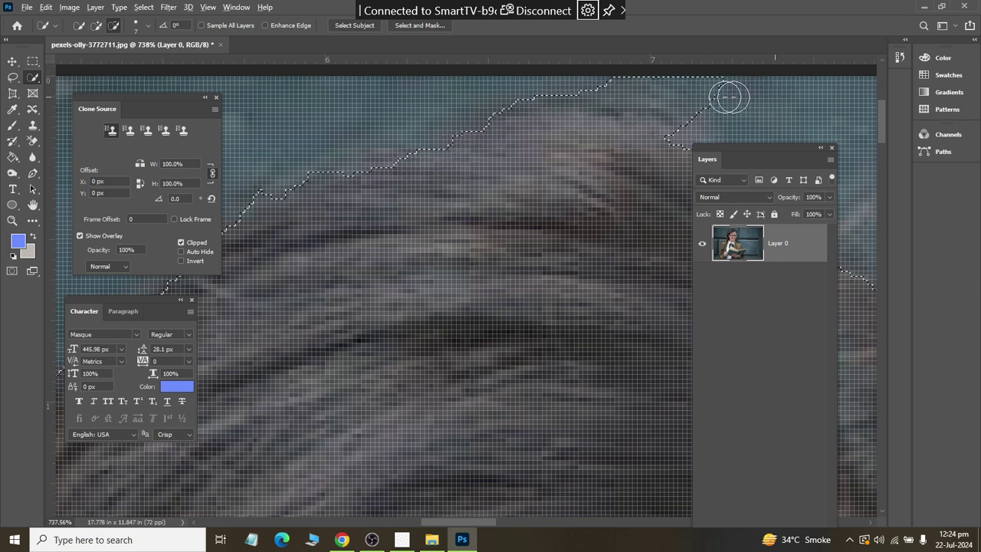
Step: Add the tip of the open book to the selection
scroll(537, 190, "down", 3)
scroll(518, 201, "down", 2)
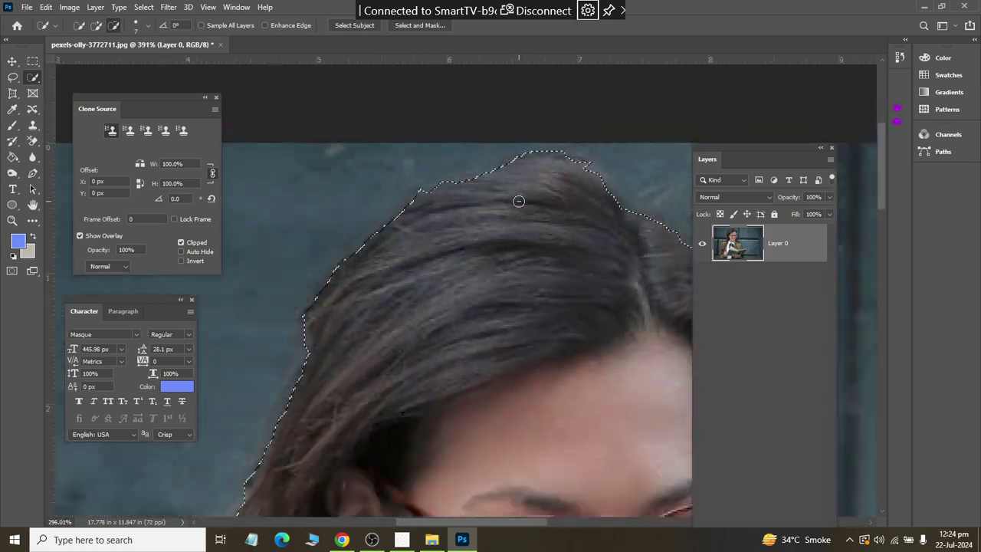
scroll(518, 201, "down", 4)
scroll(486, 222, "down", 2)
scroll(486, 246, "down", 3)
scroll(486, 273, "down", 3)
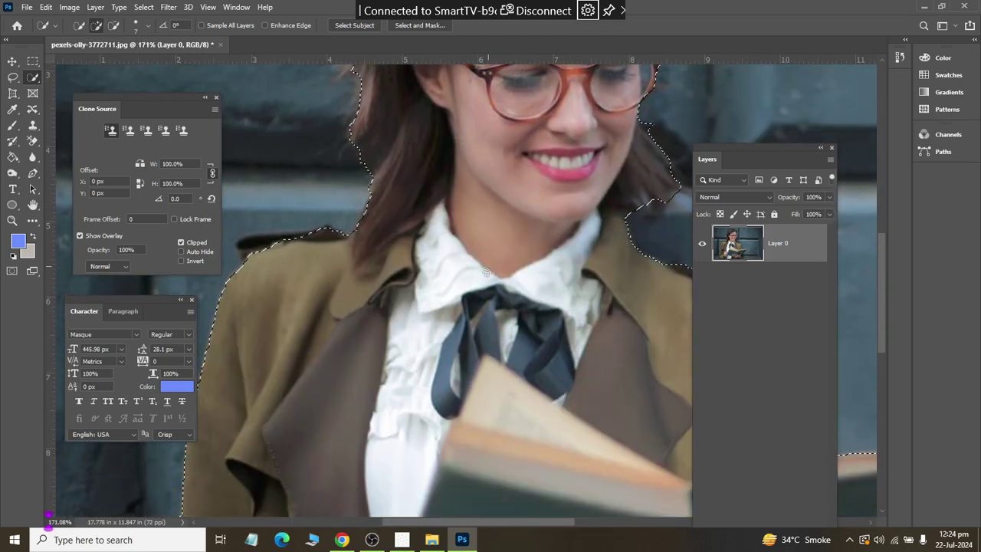
scroll(486, 273, "down", 3)
scroll(486, 273, "down", 3)
scroll(426, 409, "down", 3)
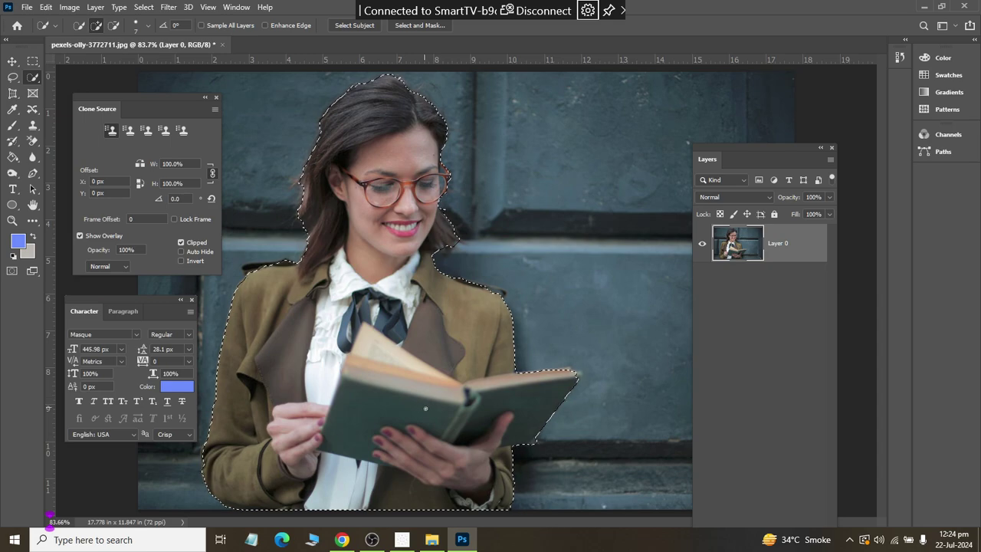
scroll(611, 370, "up", 3)
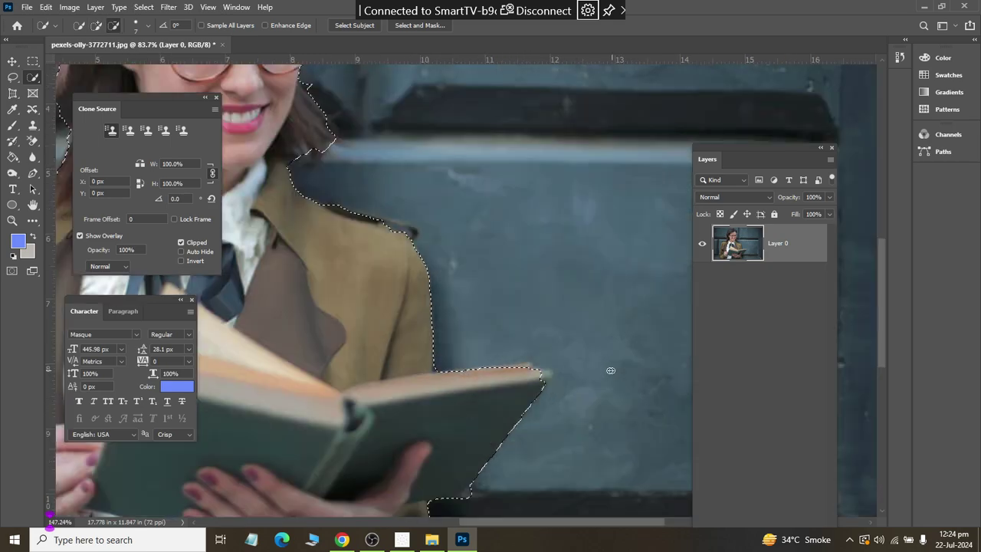
scroll(611, 370, "up", 3)
scroll(541, 377, "up", 3)
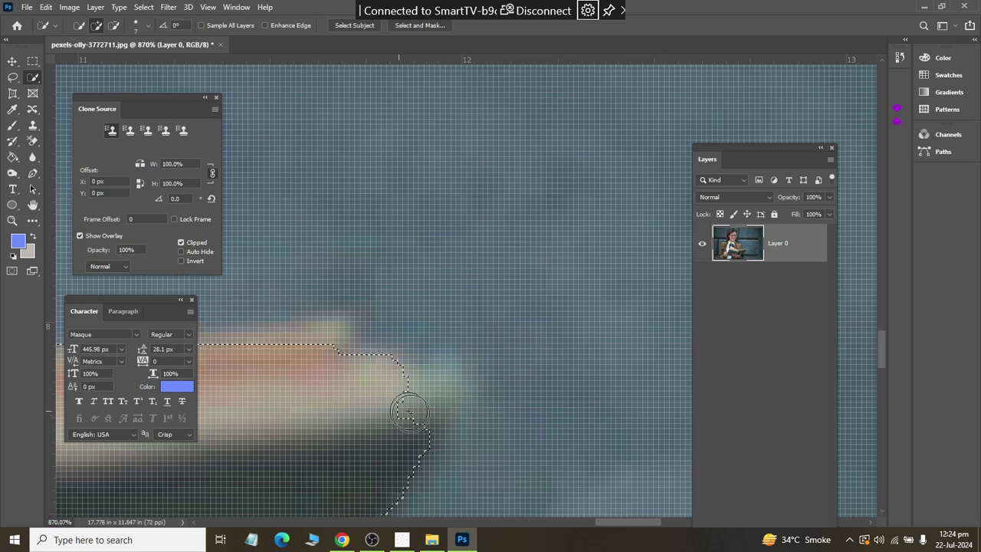
left_click_drag(418, 403, 437, 395)
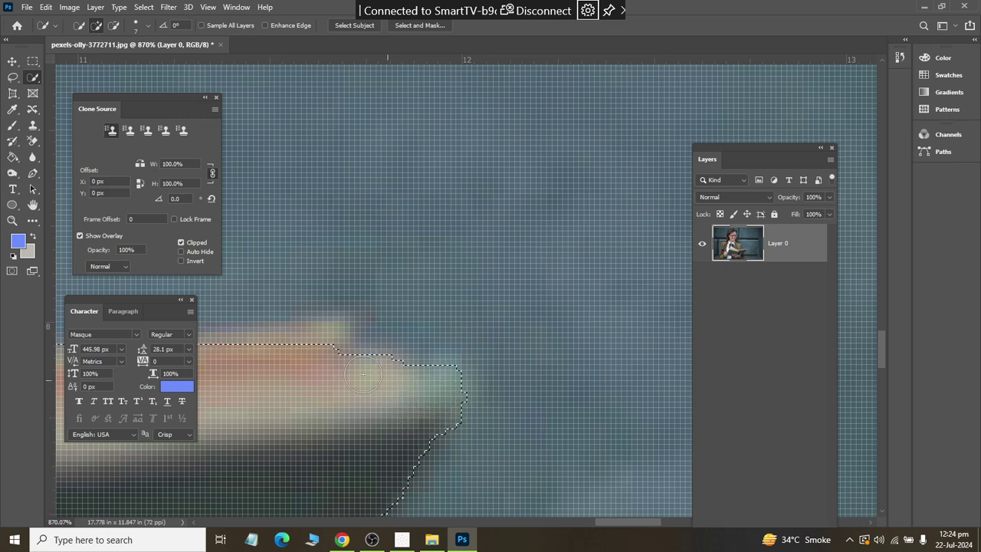
Step: Tidy the selection edge along the book's top pages, leaving the wall out
scroll(298, 376, "down", 1)
scroll(303, 362, "down", 1)
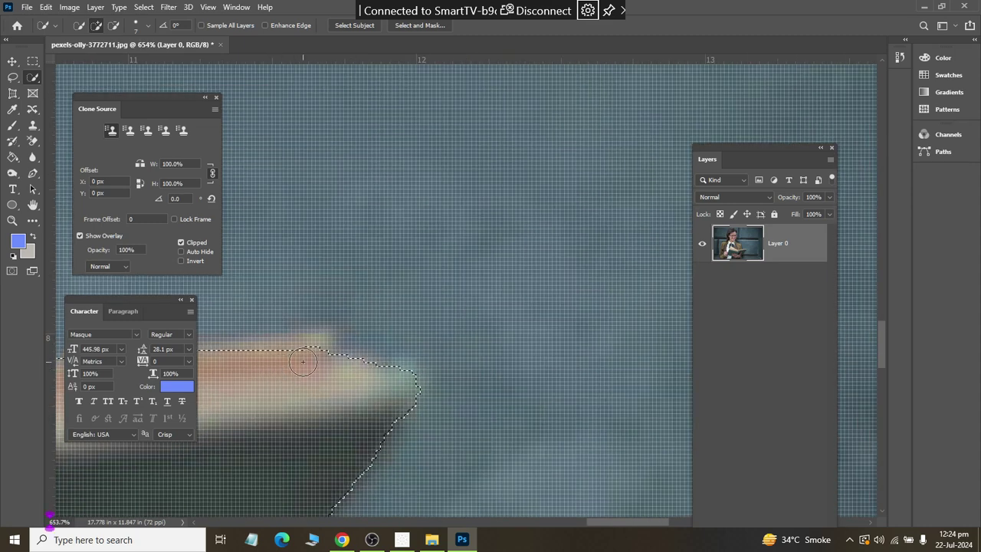
scroll(231, 375, "down", 2)
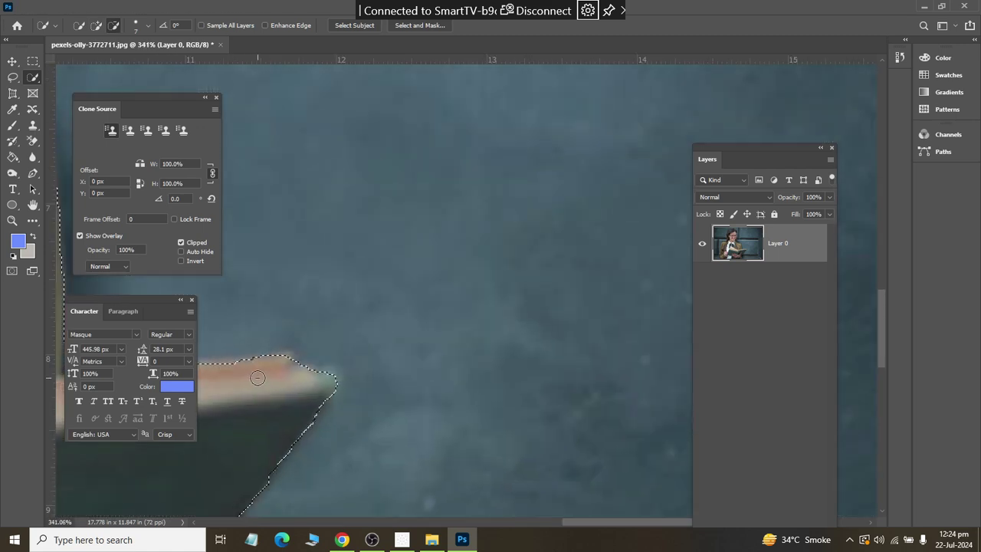
scroll(257, 379, "up", 1)
scroll(319, 392, "up", 1)
scroll(344, 376, "up", 1)
mouse_move(345, 376)
left_mouse_down()
mouse_move(347, 360)
mouse_move(391, 355)
left_mouse_up()
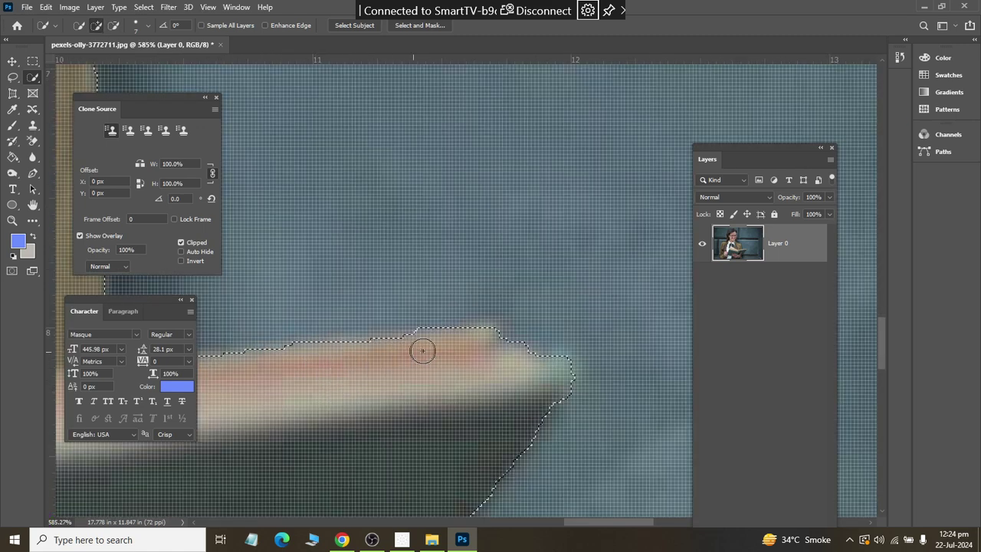
scroll(422, 350, "down", 2)
scroll(420, 349, "down", 2)
scroll(418, 347, "down", 1)
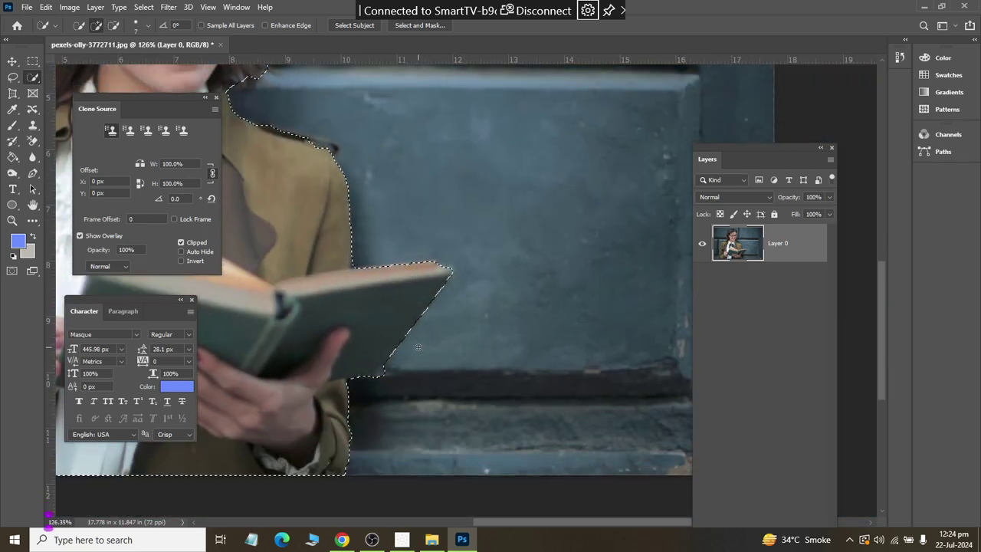
scroll(417, 348, "down", 2)
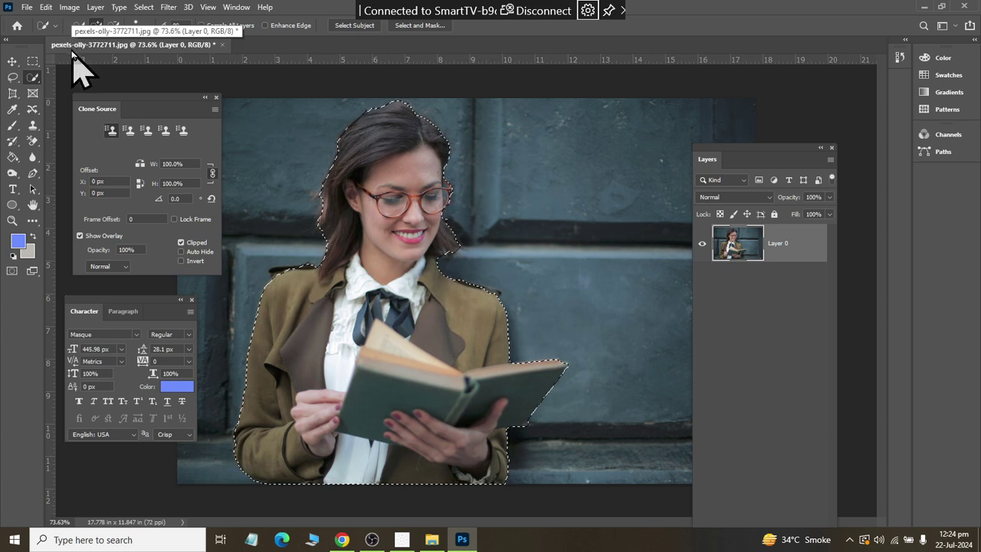
Step: Create an 852 × 744 px, 100 ppi landscape document and paste the cut-out woman into it
key("ctrl+n")
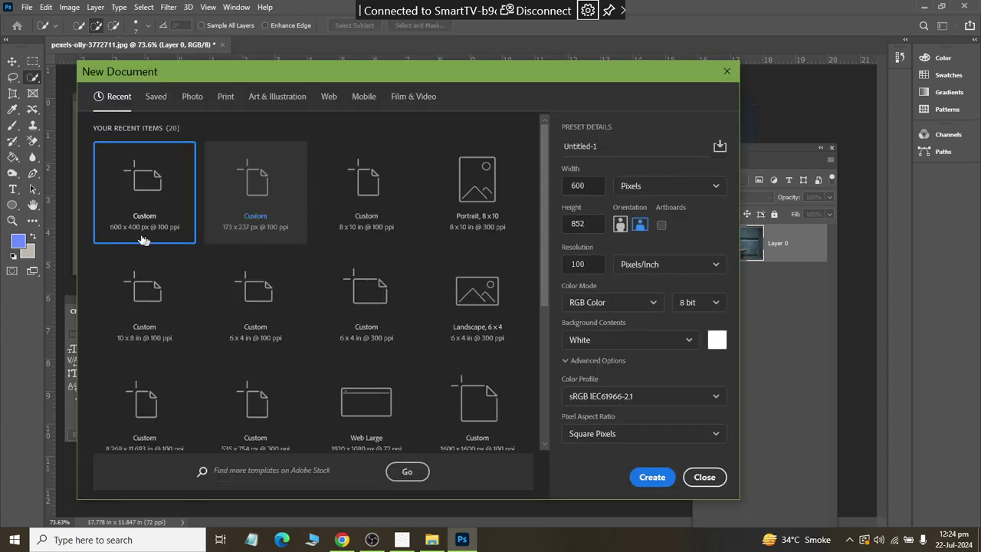
left_click_drag(166, 73, 282, 67)
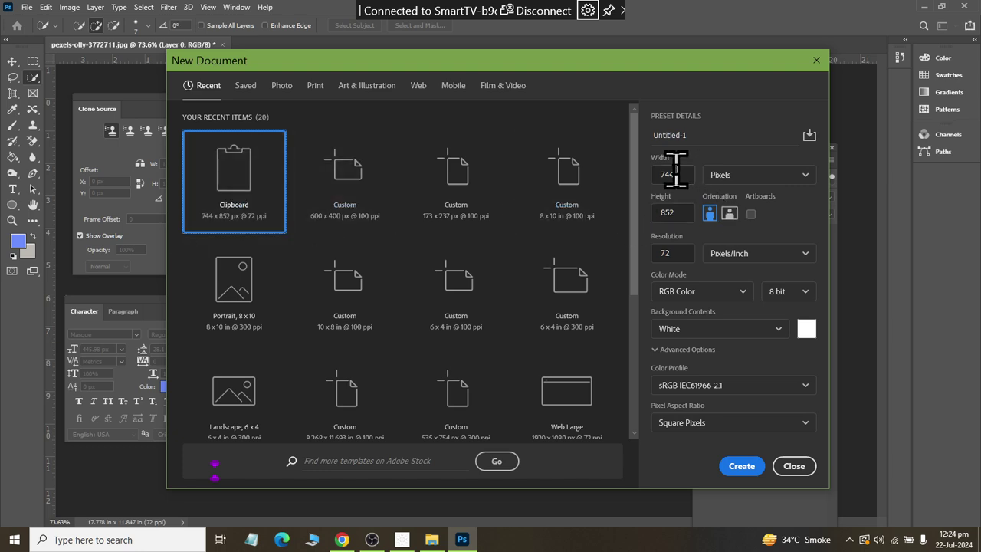
double_click(665, 253)
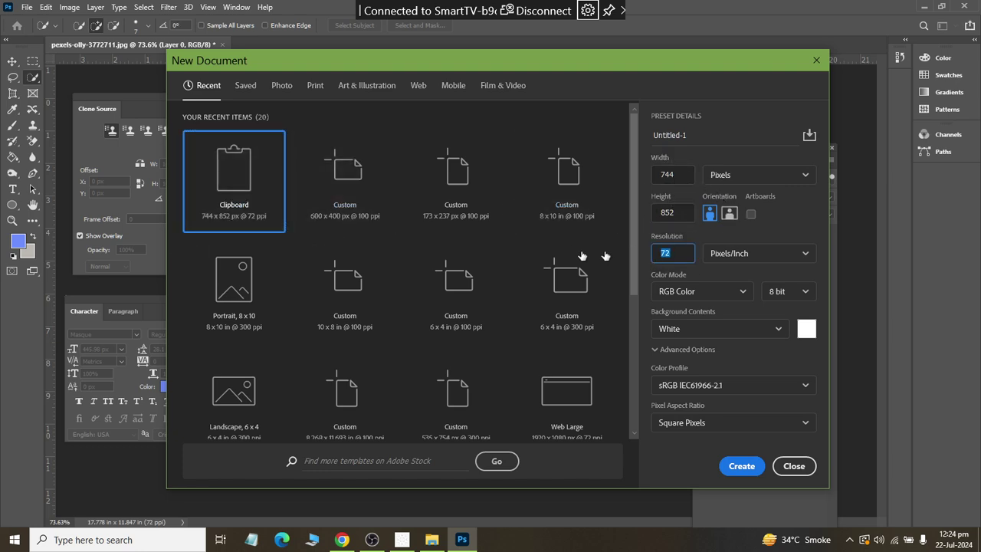
type("100")
double_click(672, 253)
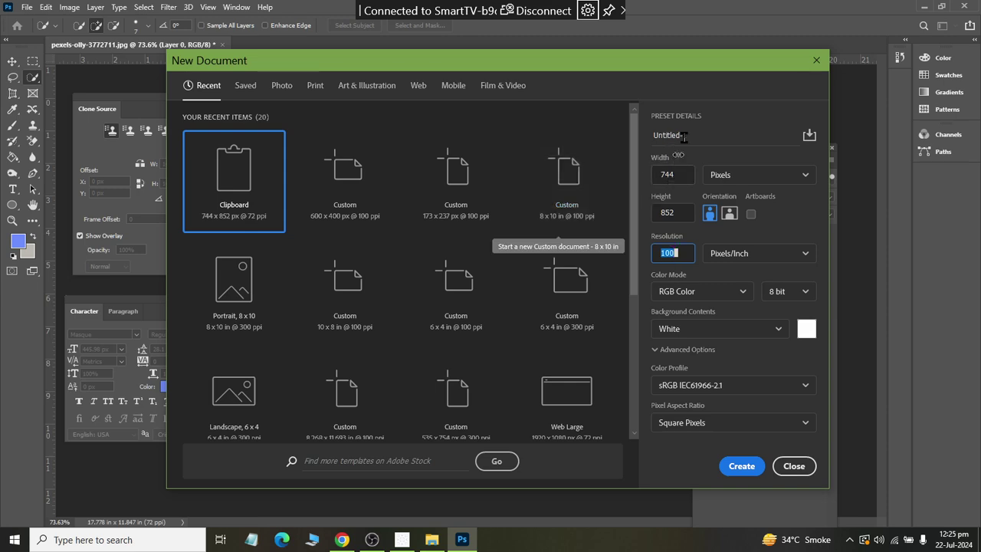
left_click(728, 215)
left_click(741, 466)
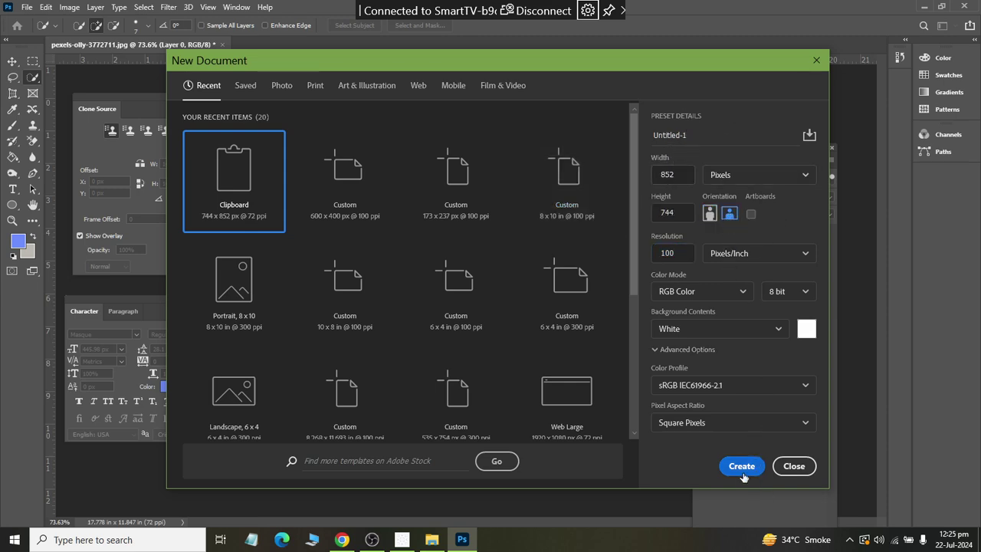
key("ctrl+v")
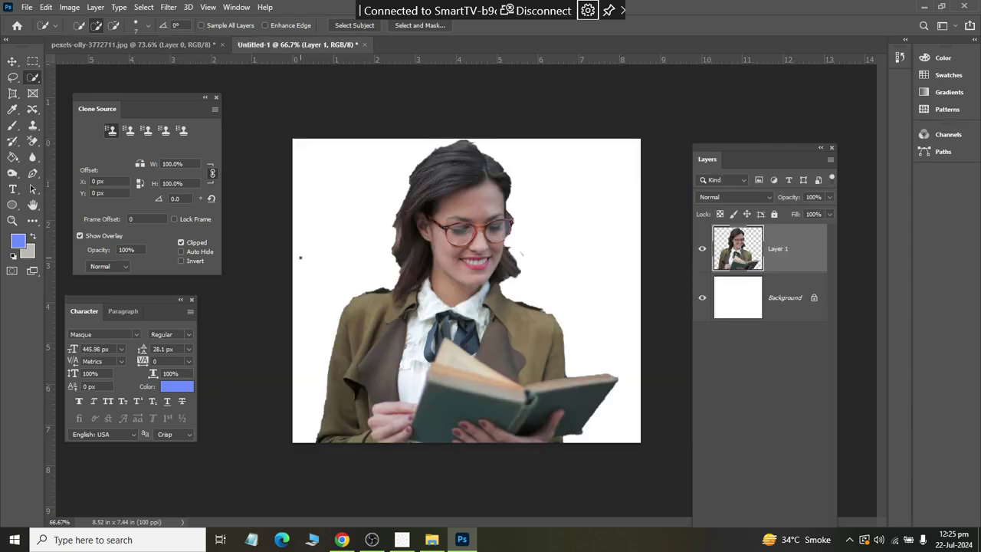
Step: Unlock Untitled-1's white Background layer into Layer 0
left_click(12, 61)
left_click(766, 314)
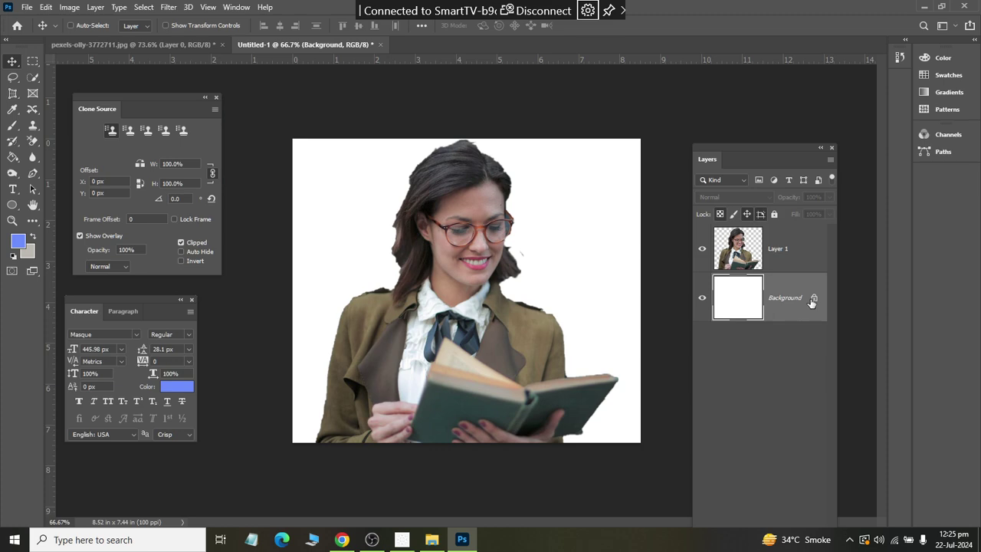
left_click(814, 298)
double_click(742, 290)
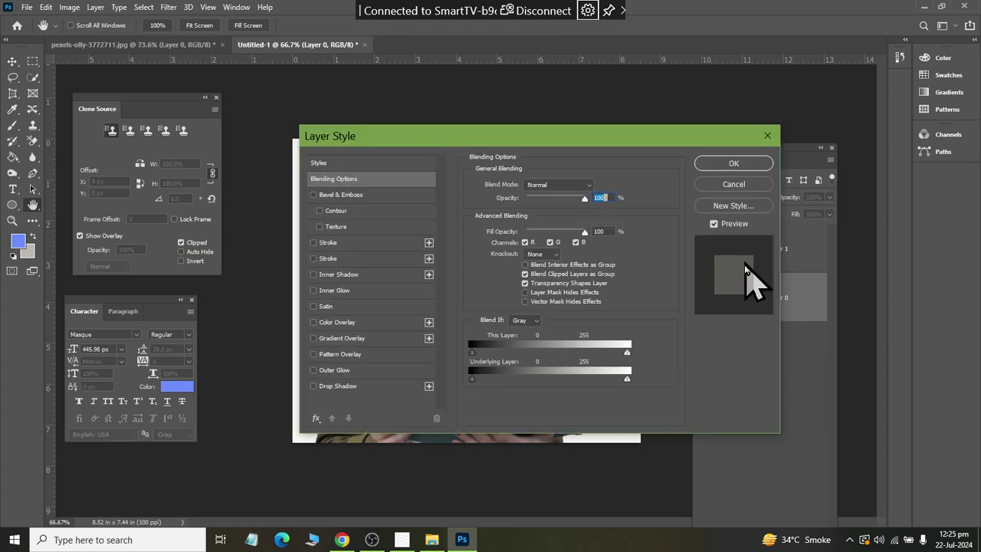
left_click(764, 133)
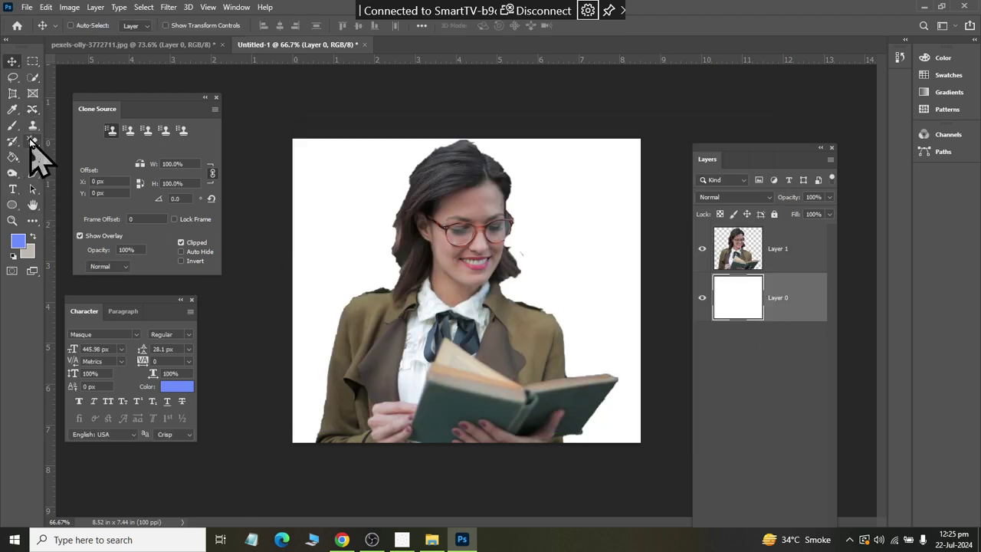
Step: Fill Layer 0 with the blue foreground colour using the Paint Bucket Tool
left_click(12, 158)
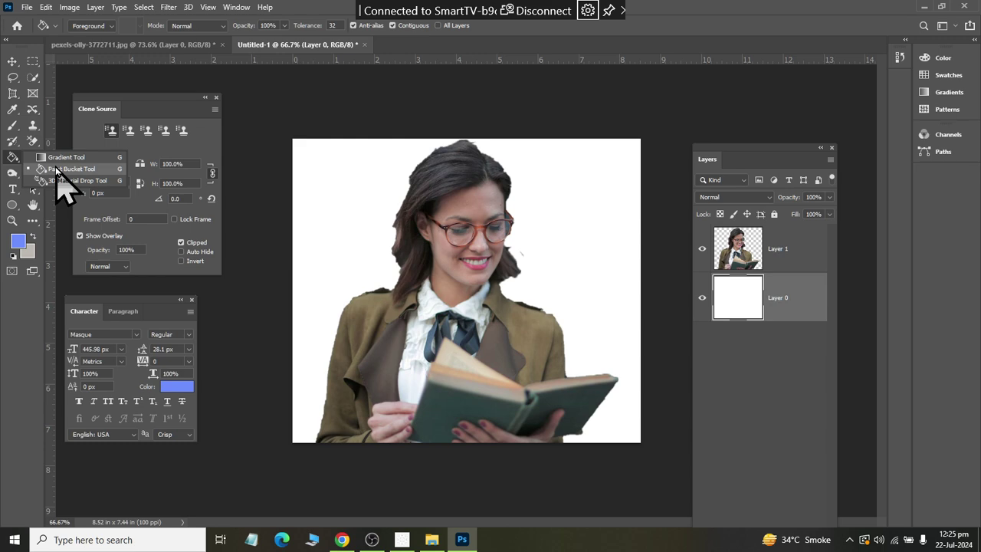
left_click(30, 169)
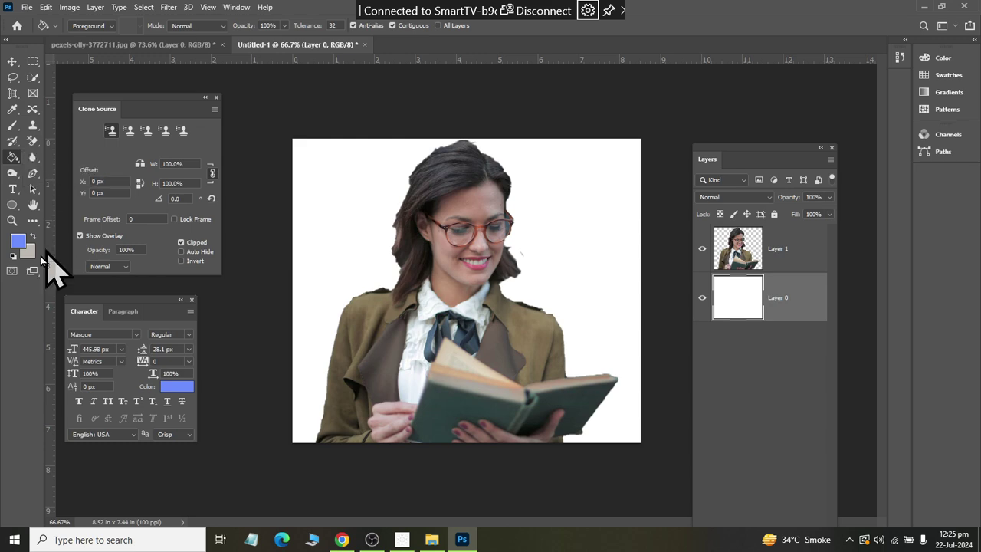
left_click(333, 180)
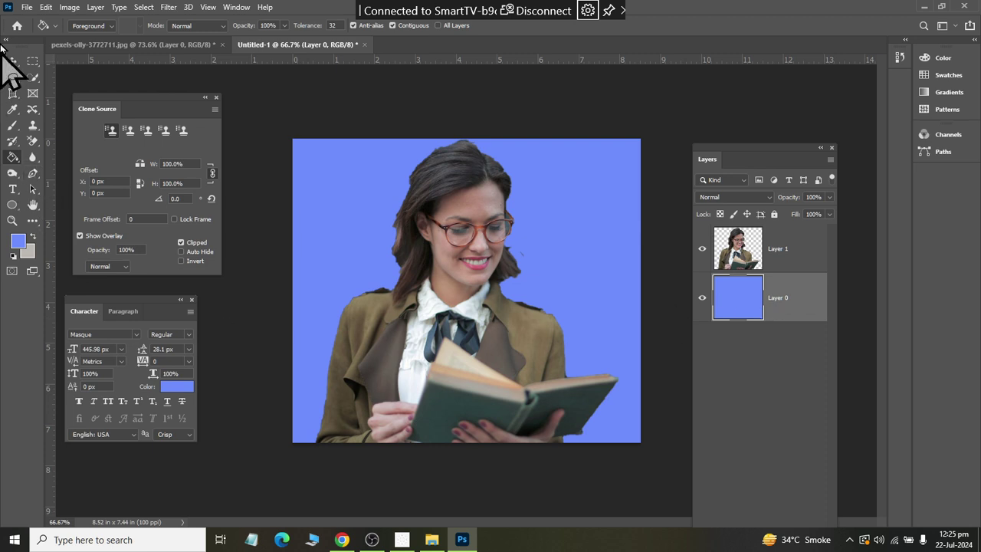
left_click(26, 7)
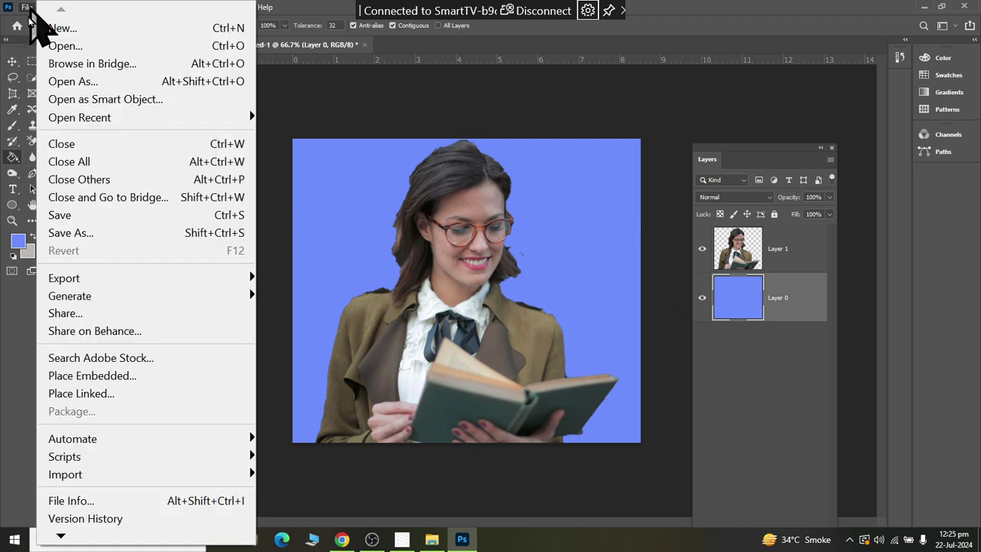
left_click(94, 235)
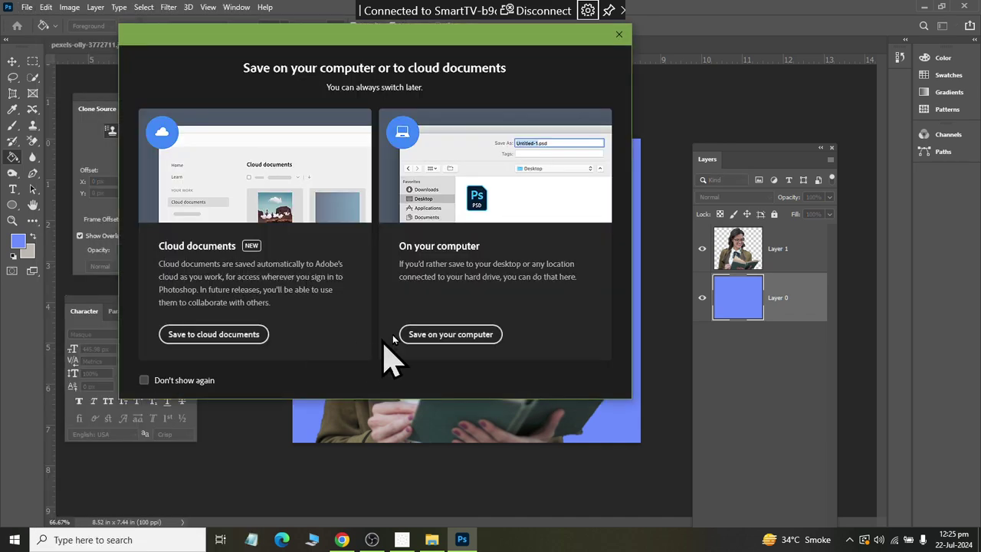
left_click(440, 330)
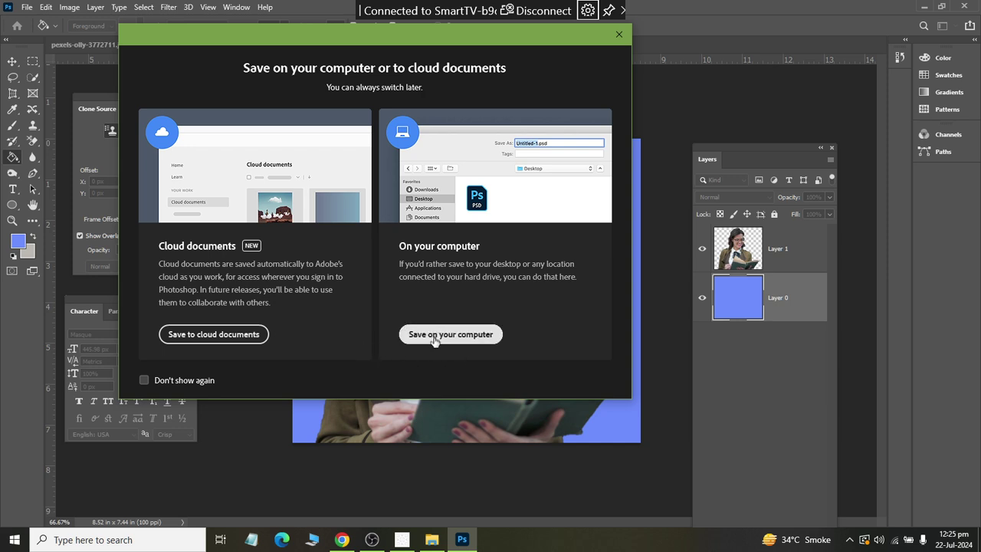
left_click(434, 336)
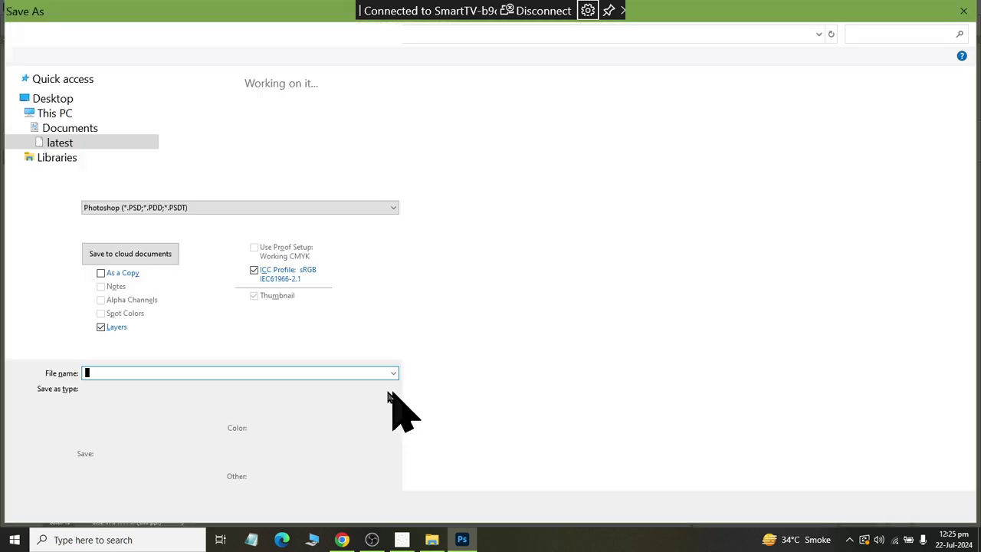
left_click(220, 393)
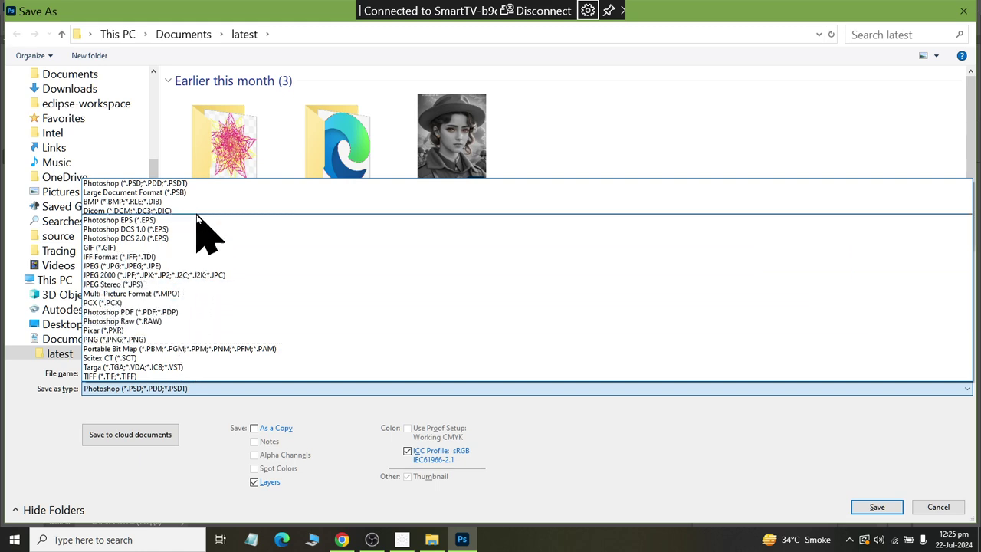
left_click(209, 185)
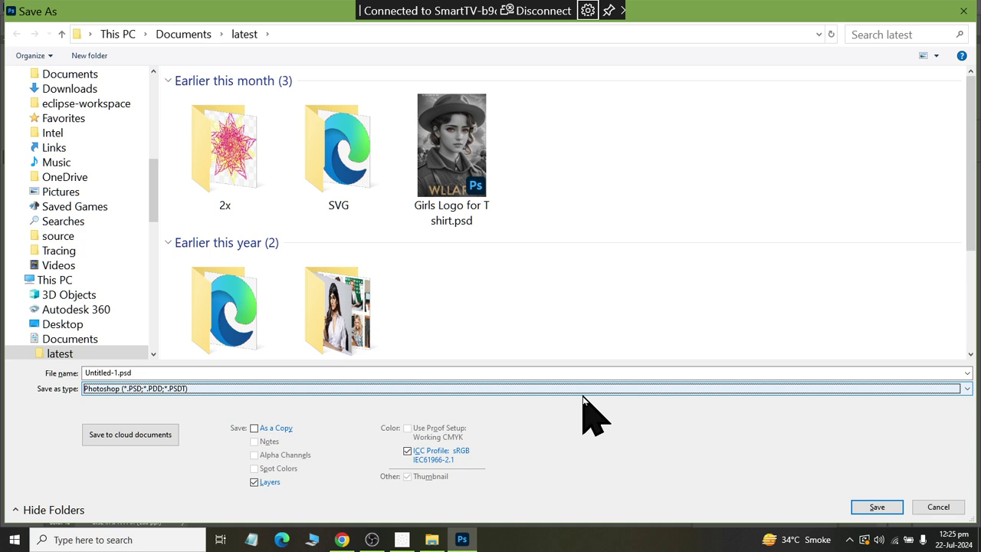
key("Escape")
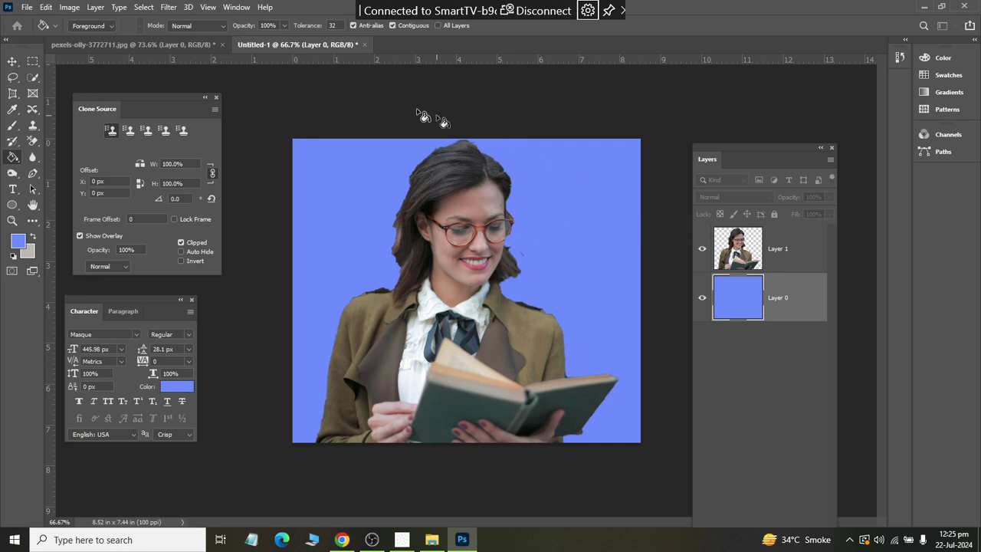
Step: Close Untitled-1 and pexels-olly-3772711.jpg without saving
left_click(365, 45)
left_click(487, 209)
left_click(222, 44)
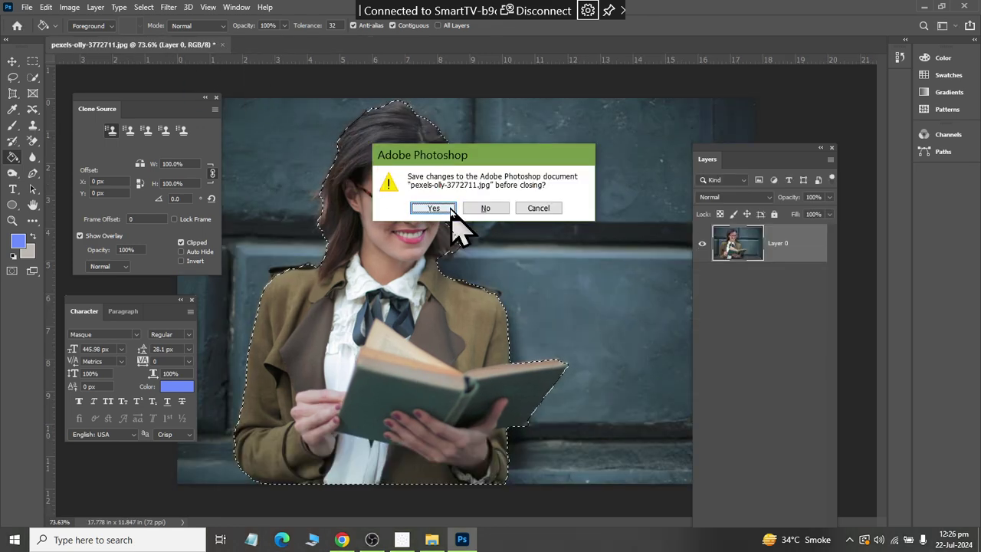
left_click(485, 208)
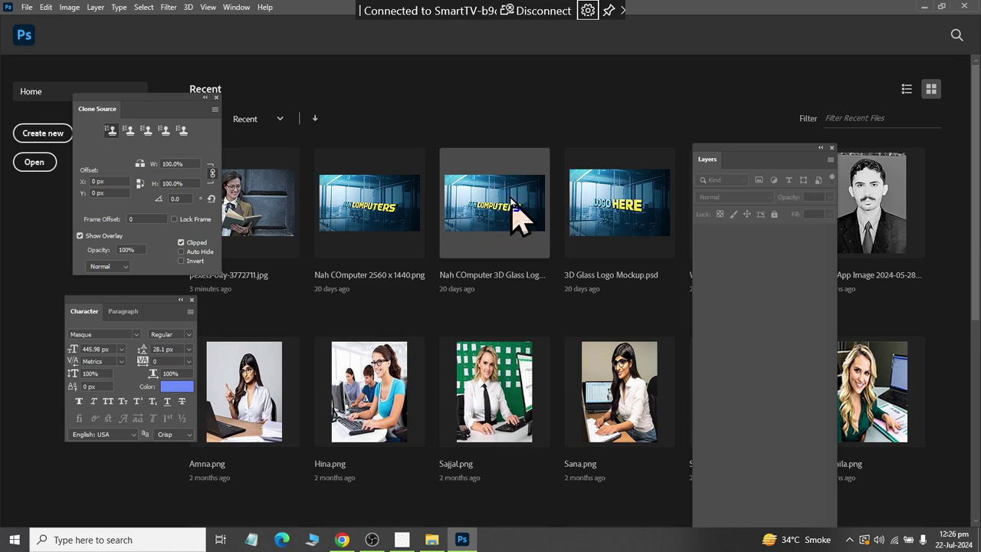
Step: Open IT GIRL 01.jpg and unlock its background into Layer 0
key("ctrl+o")
left_click_drag(971, 119, 971, 247)
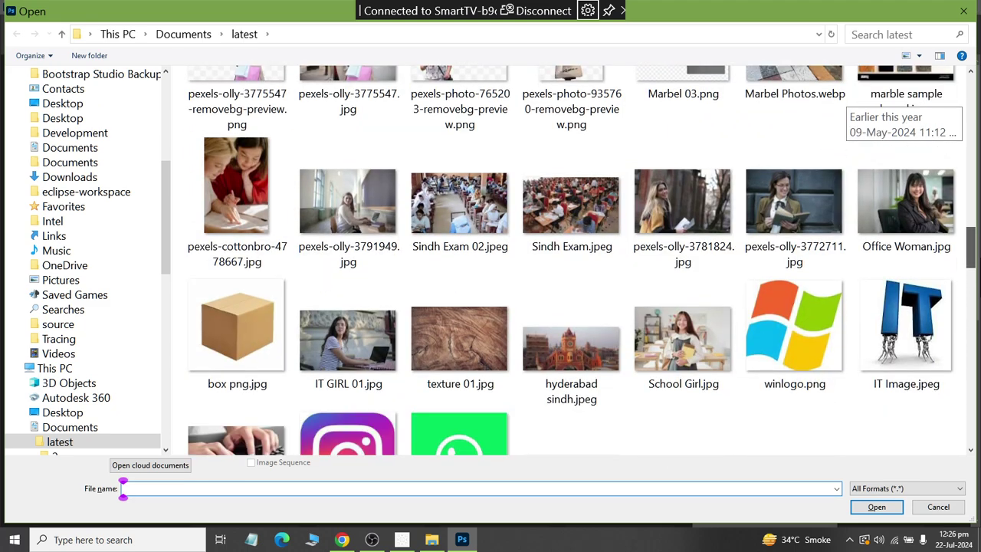
double_click(383, 368)
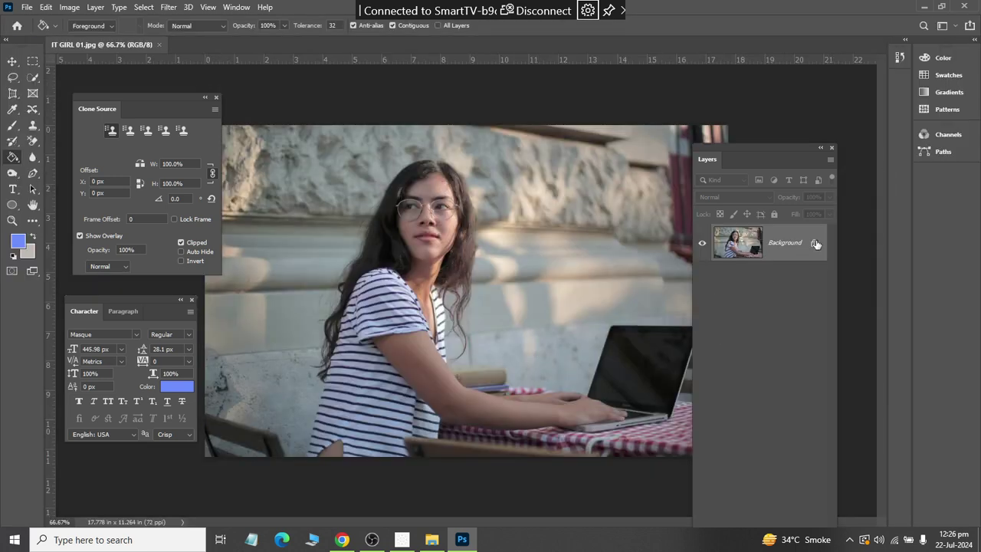
left_click(816, 243)
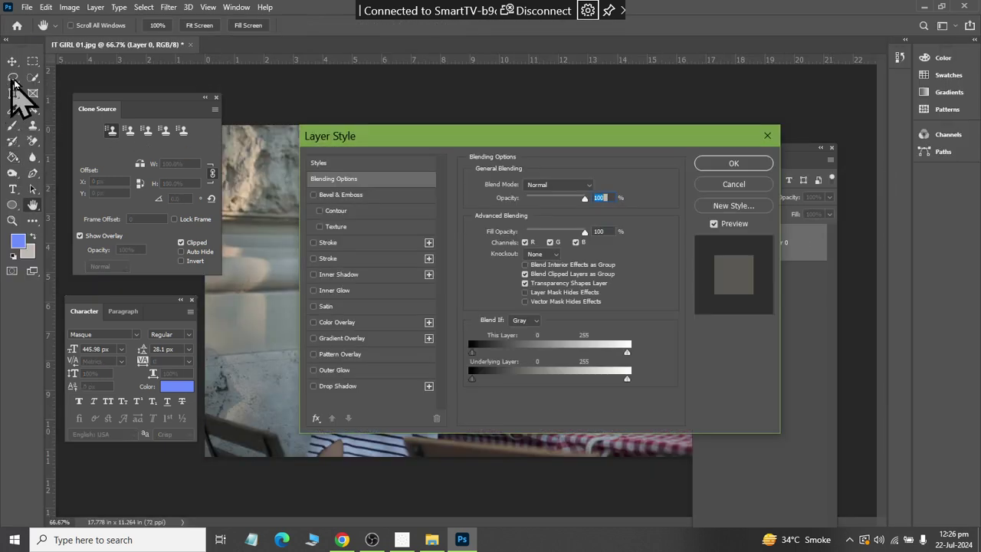
key("Escape")
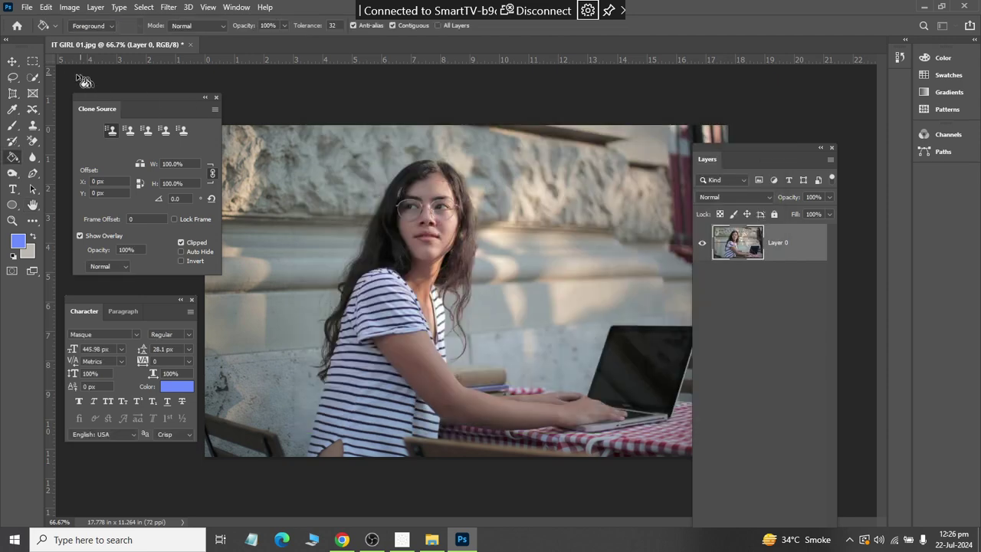
left_click(33, 77)
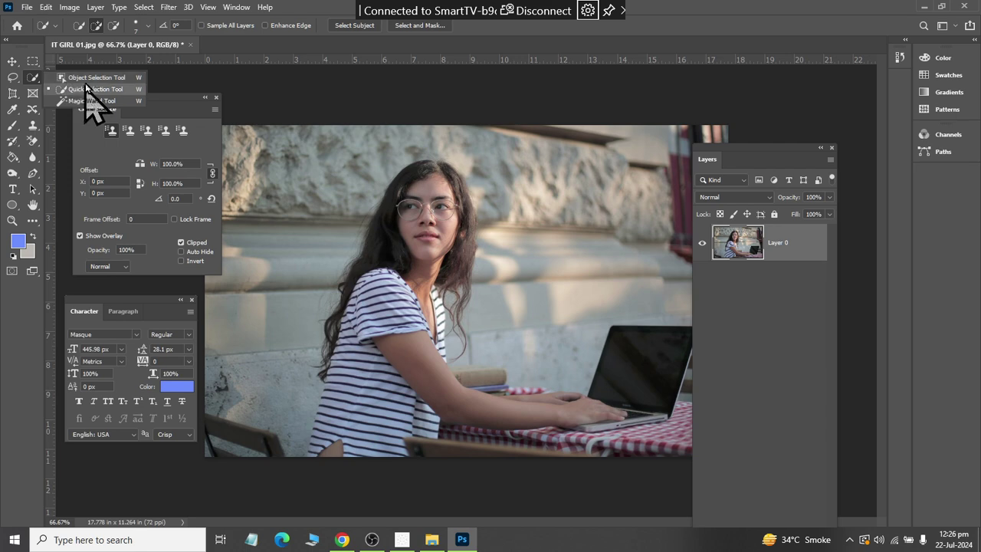
Step: Set the Object Selection Tool to Lasso mode for selecting the girl and laptop
left_click(92, 77)
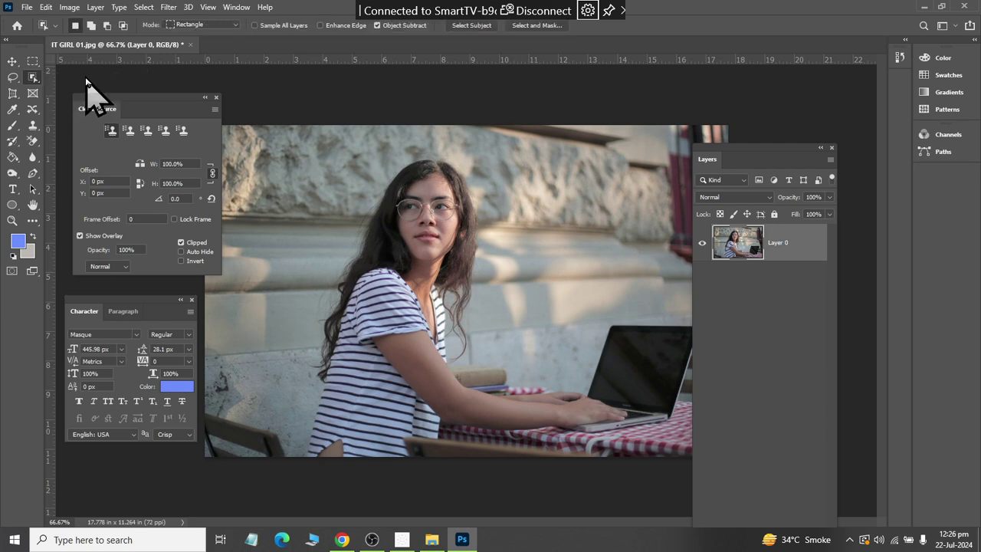
left_click(203, 25)
left_click(201, 40)
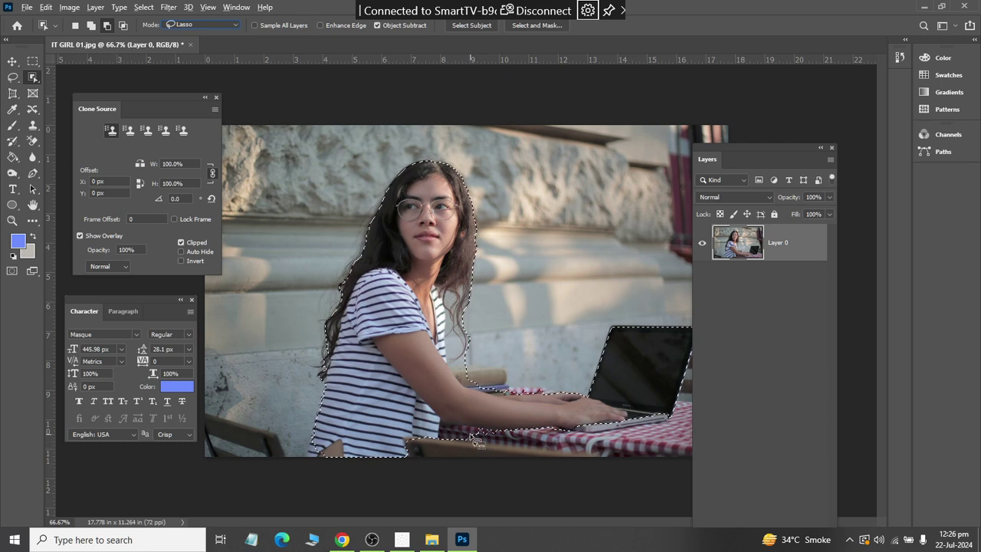
Step: With Quick Selection in subtract mode, remove the checked tablecloth from the selection
right_click(31, 77)
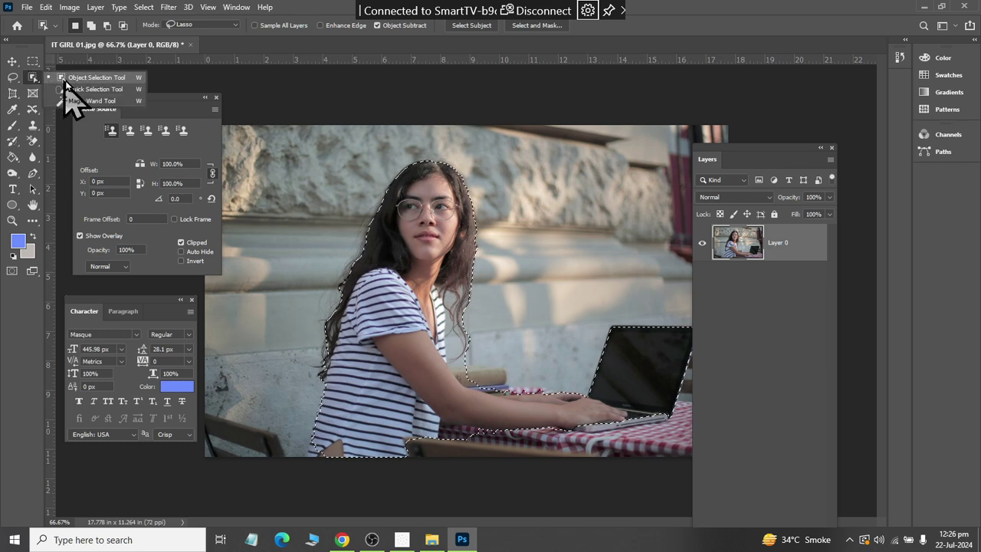
left_click(90, 98)
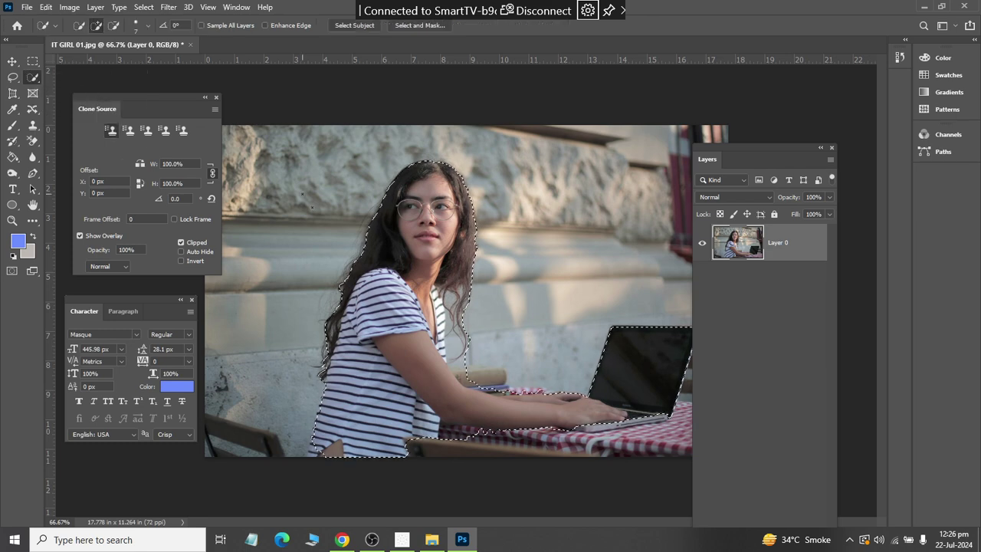
left_click(113, 25)
scroll(448, 467, "up", 2)
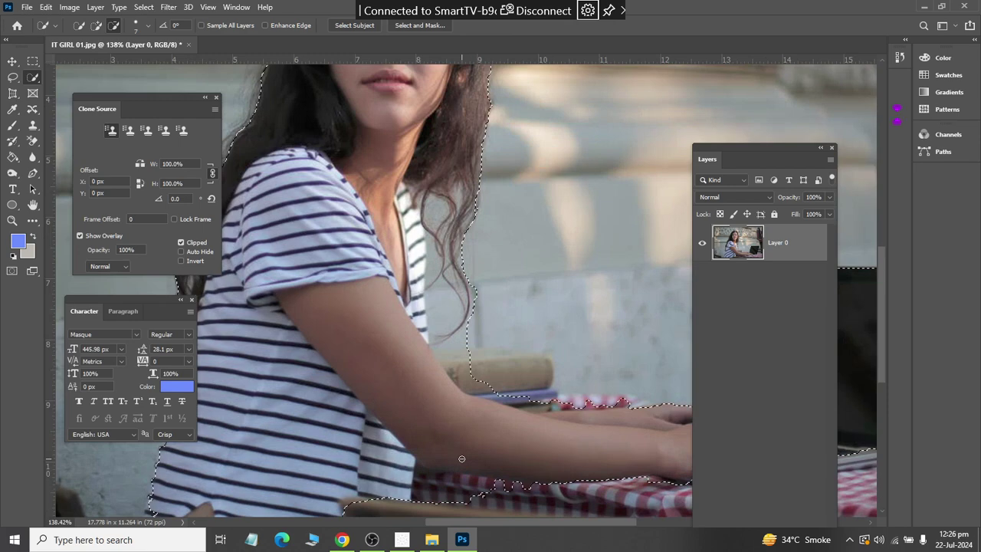
scroll(460, 414, "up", 2)
scroll(459, 412, "up", 1)
scroll(463, 424, "up", 1)
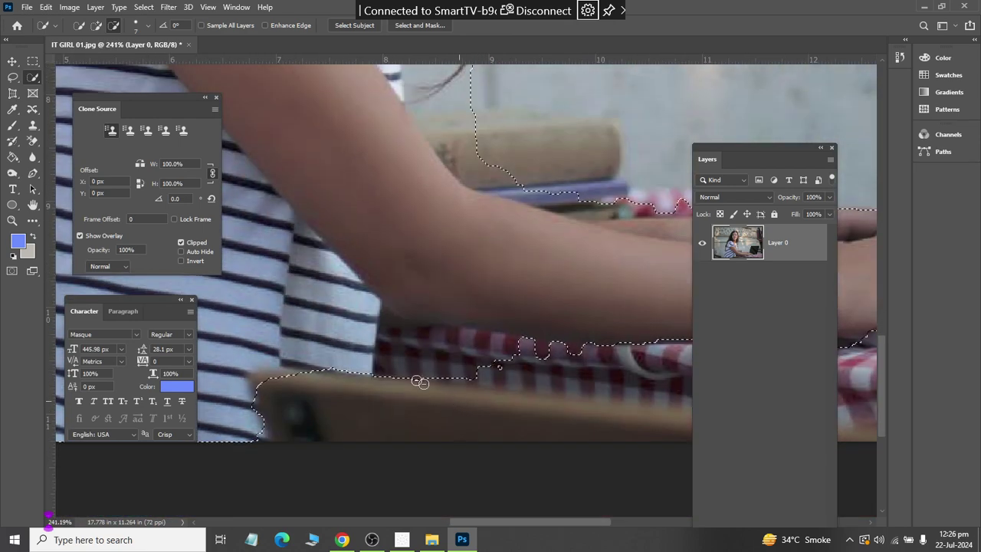
mouse_move(417, 383)
left_mouse_down()
mouse_move(398, 356)
mouse_move(458, 345)
mouse_move(545, 361)
left_mouse_up()
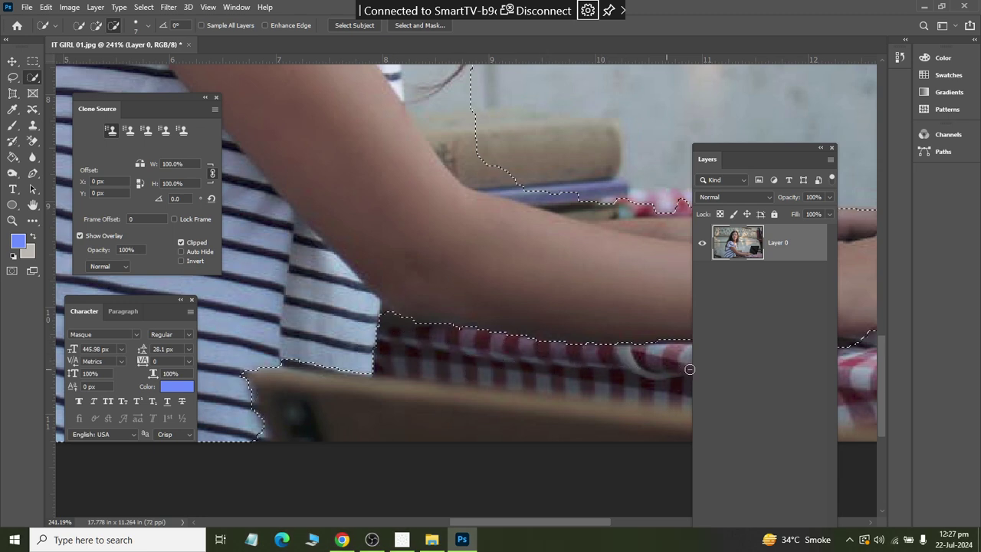
Step: Trim the red cloth and background around the upper arm out of the selection
left_click_drag(673, 205, 651, 210)
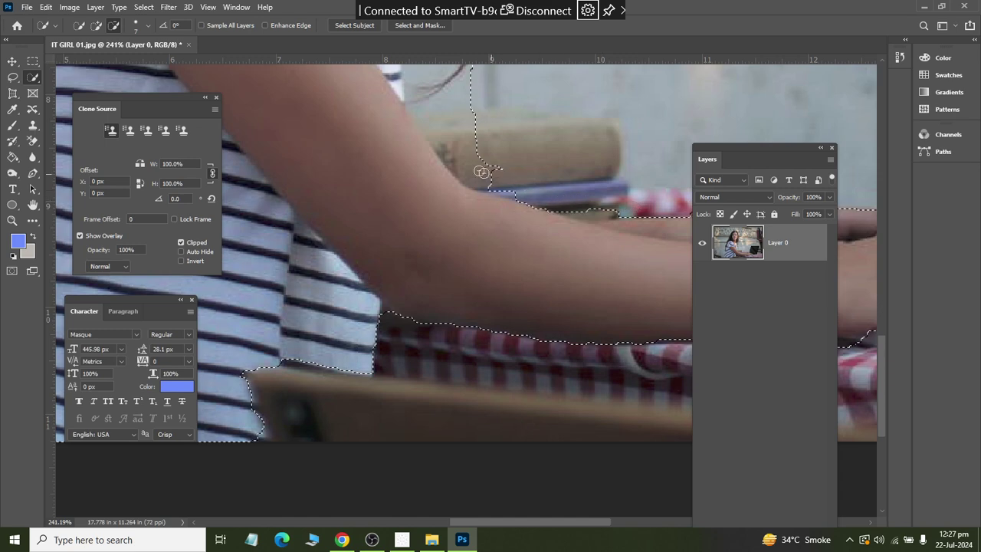
left_click_drag(463, 156, 439, 135)
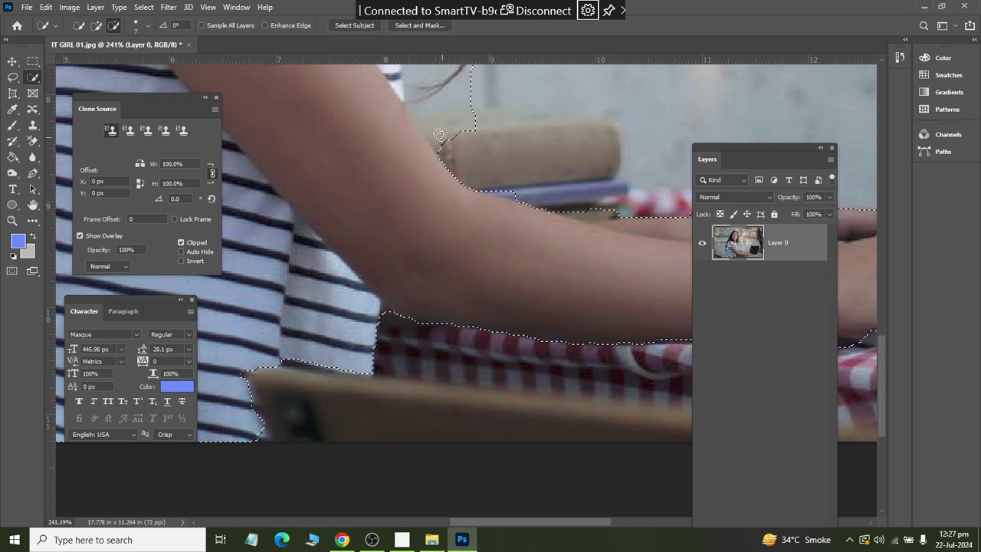
left_click(411, 91)
left_click_drag(614, 206, 536, 193)
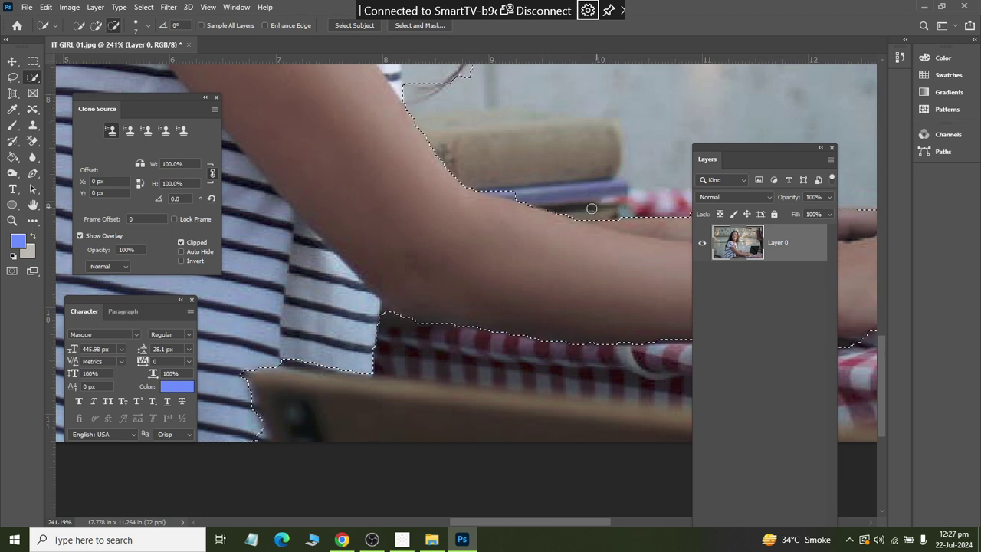
scroll(480, 185, "down", 3)
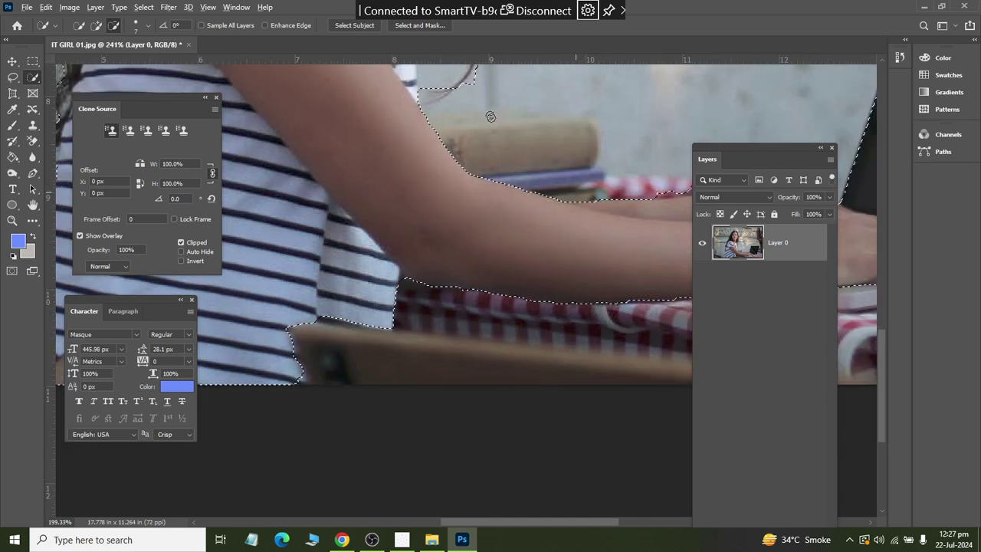
scroll(605, 304, "up", 2)
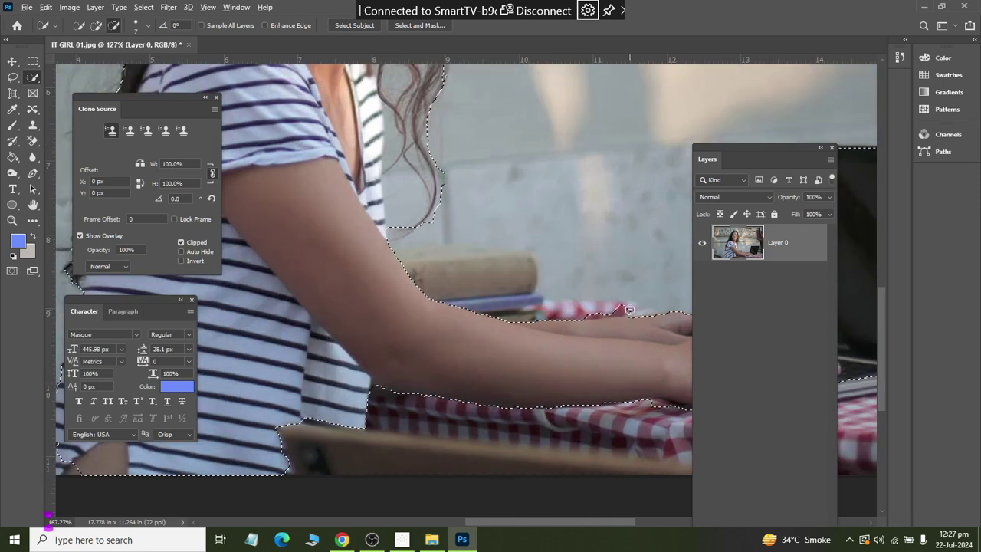
scroll(598, 305, "up", 2)
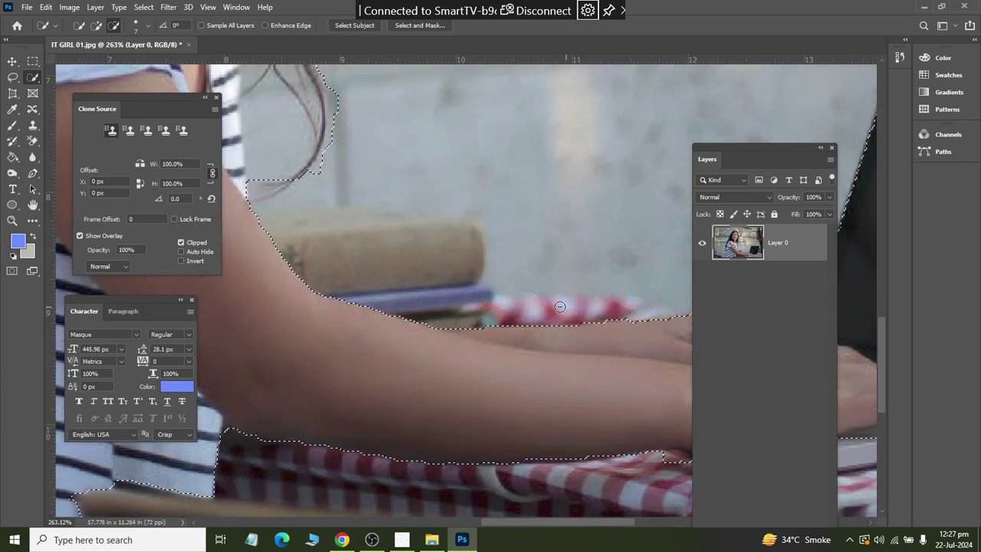
scroll(536, 315, "down", 1)
scroll(475, 337, "down", 1)
scroll(414, 353, "down", 1)
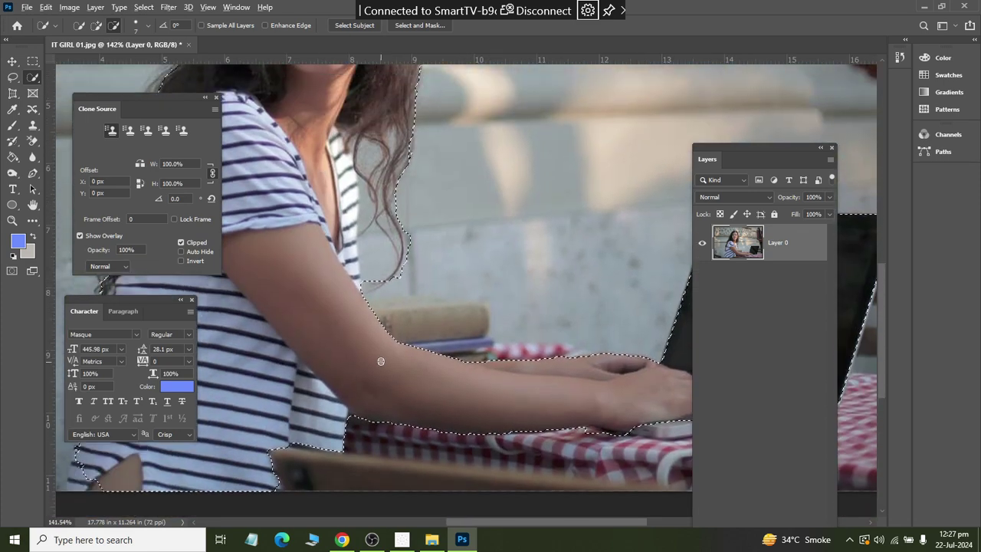
scroll(381, 361, "up", 3)
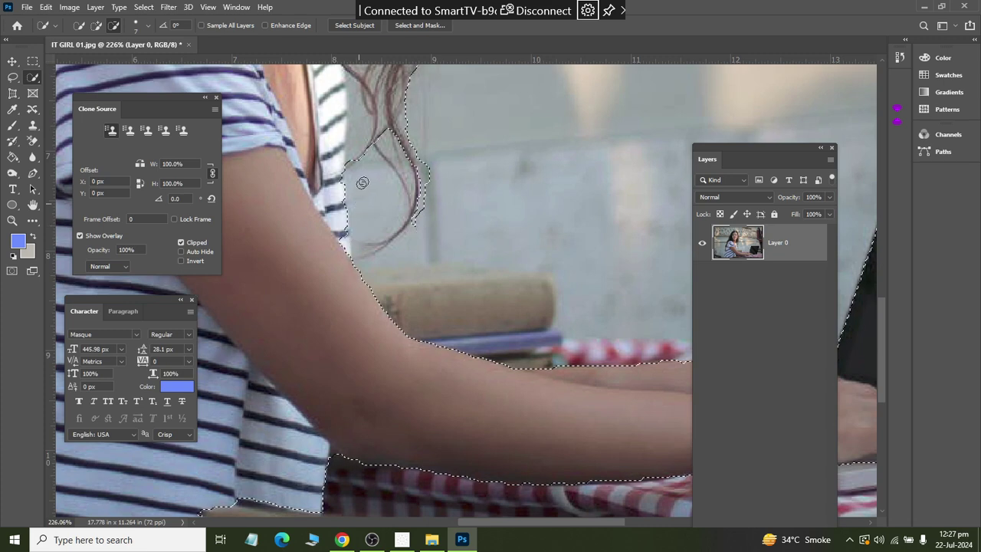
Step: Fit the selection to the shirt's edge, then zoom out to check the whole selection
left_click_drag(363, 183, 358, 102)
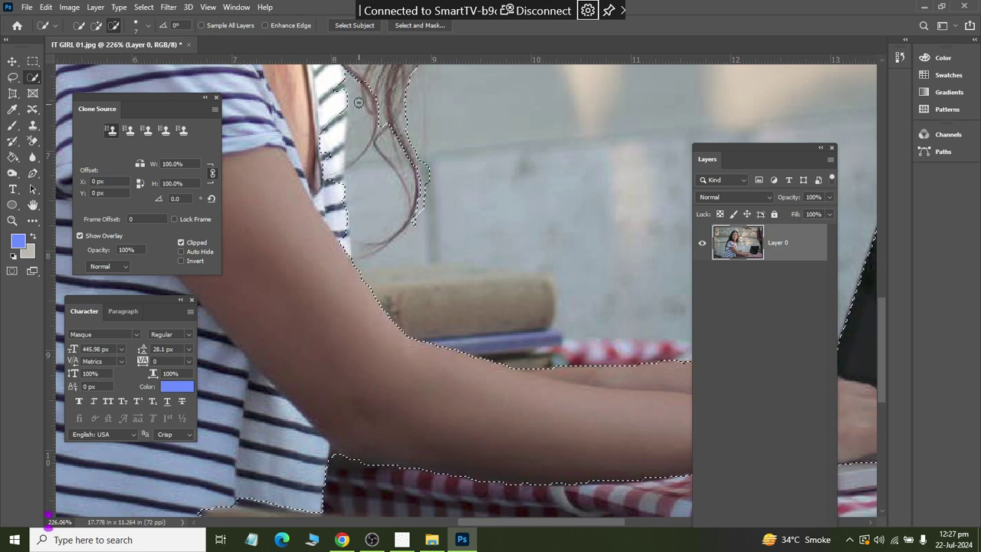
left_click(96, 25)
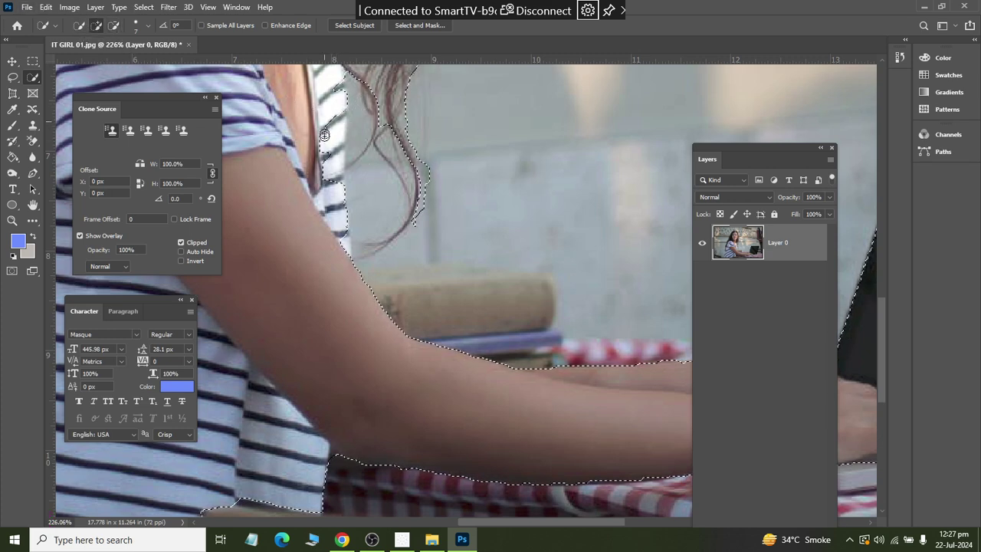
mouse_move(328, 157)
left_mouse_down()
mouse_move(331, 180)
mouse_move(335, 121)
left_mouse_up()
scroll(324, 115, "down", 1)
scroll(326, 118, "down", 2)
scroll(329, 122, "down", 1)
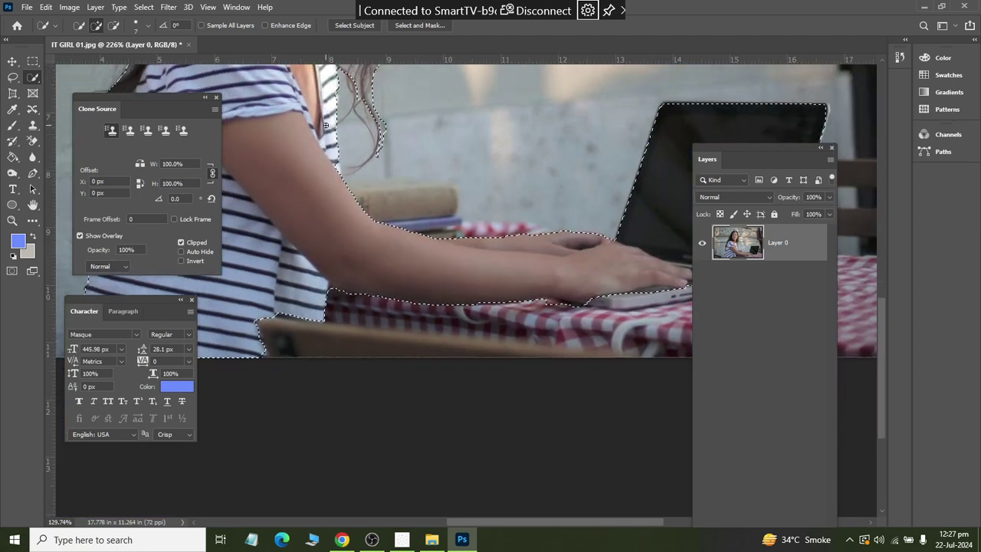
scroll(330, 126, "up", 1)
scroll(337, 126, "up", 1)
scroll(349, 124, "up", 2)
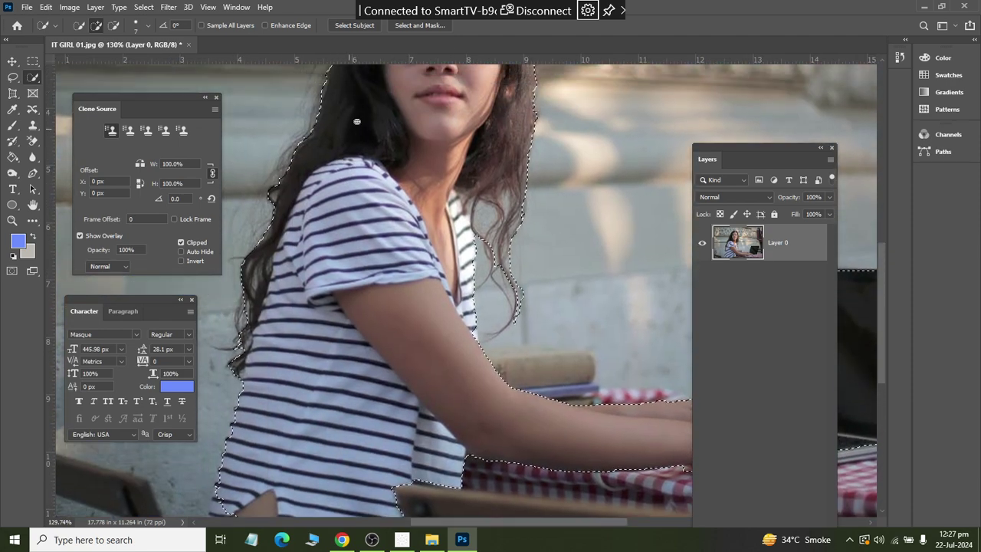
scroll(360, 121, "up", 2)
scroll(369, 118, "up", 2)
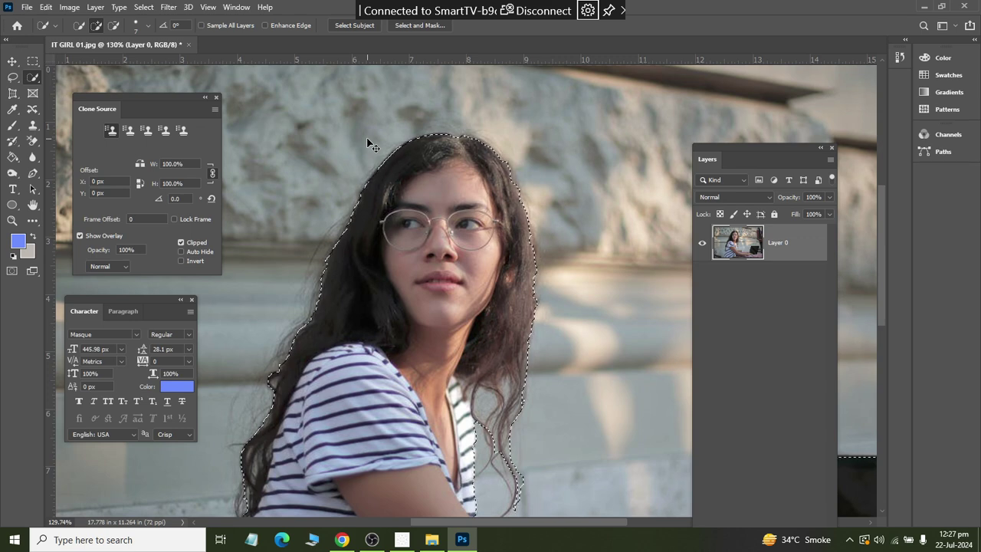
Step: Copy the selected girl onto Layer 1, hide the original Layer 0, and add a new Layer 2
key("ctrl+j")
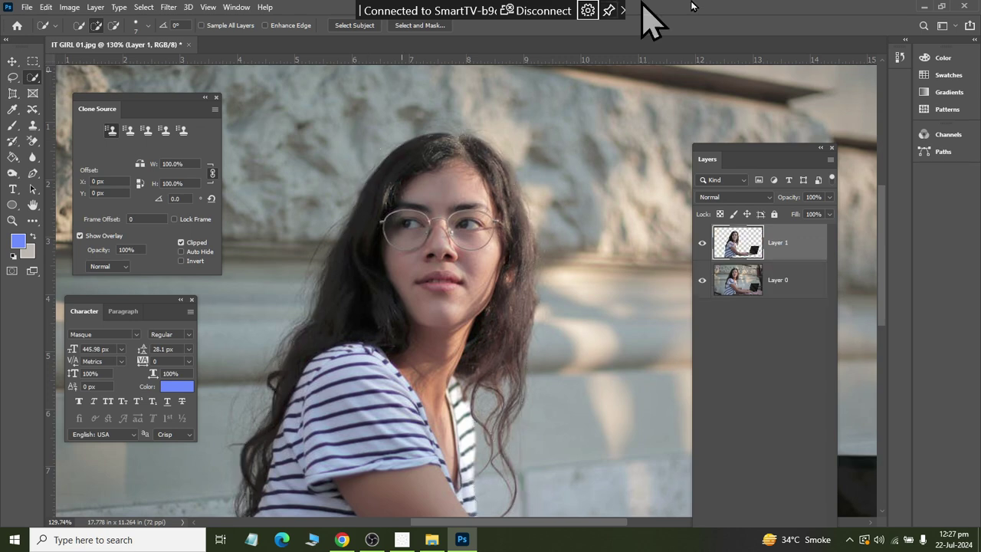
left_click(702, 281)
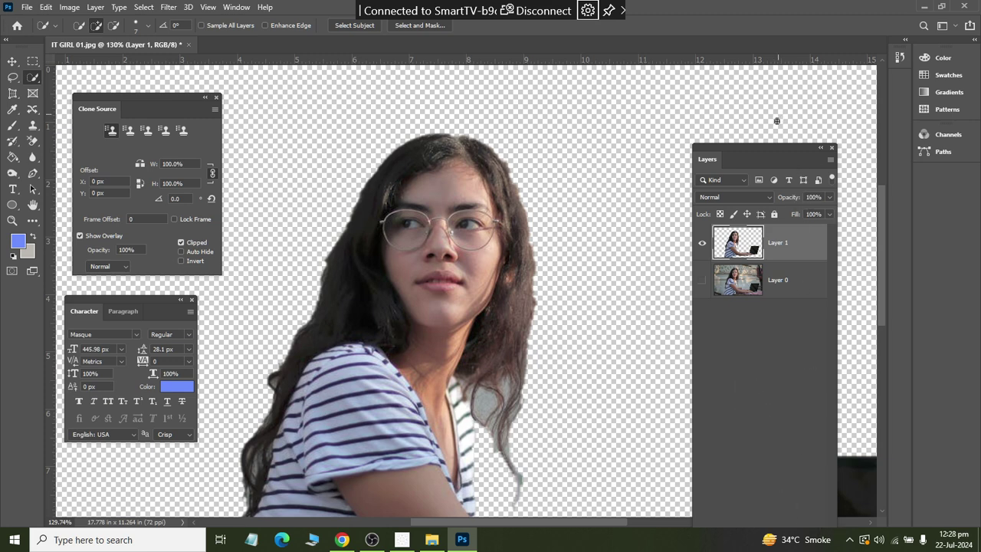
left_click_drag(764, 154, 759, 58)
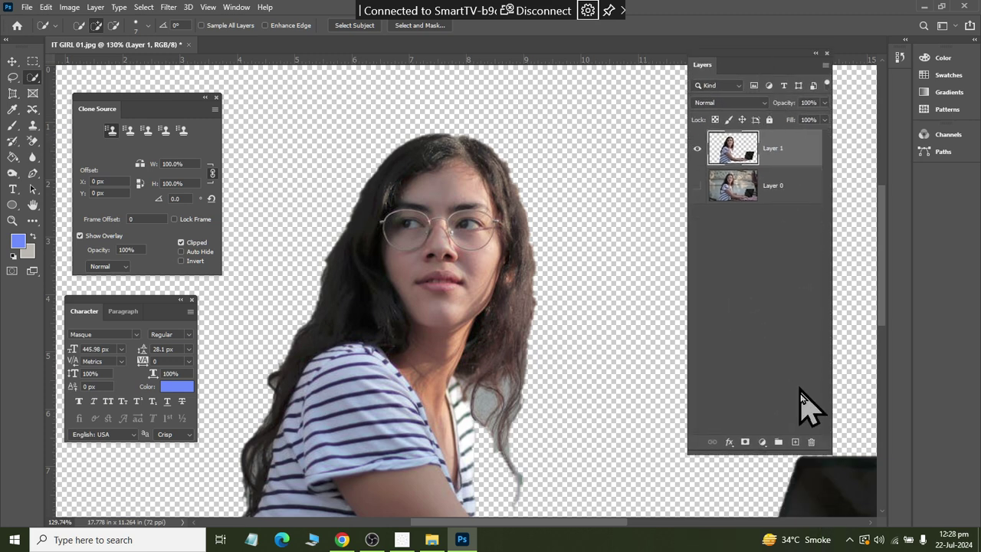
left_click(795, 441)
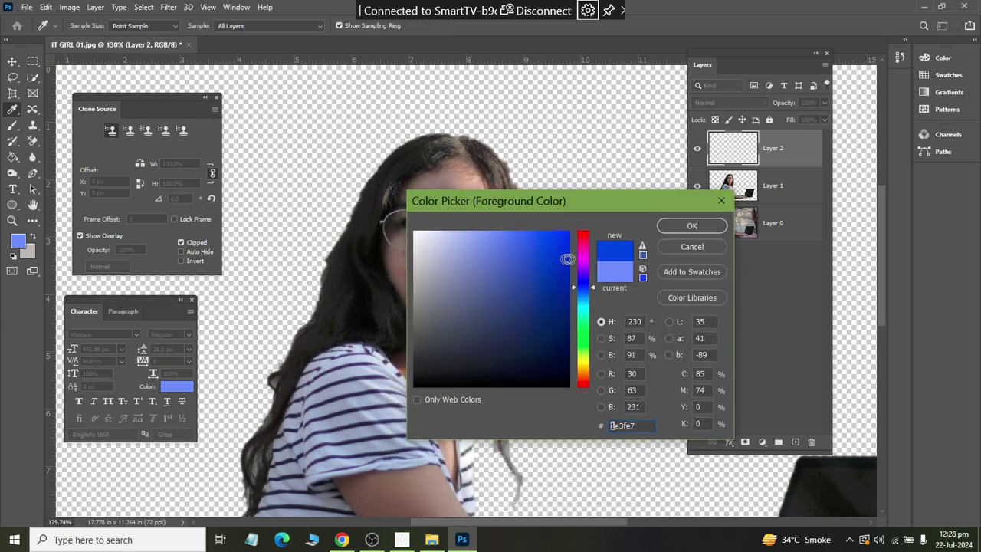
Step: Fill Layer 2 with the chosen blue and move it beneath the cut-out girl on Layer 1
key("Return")
key("w")
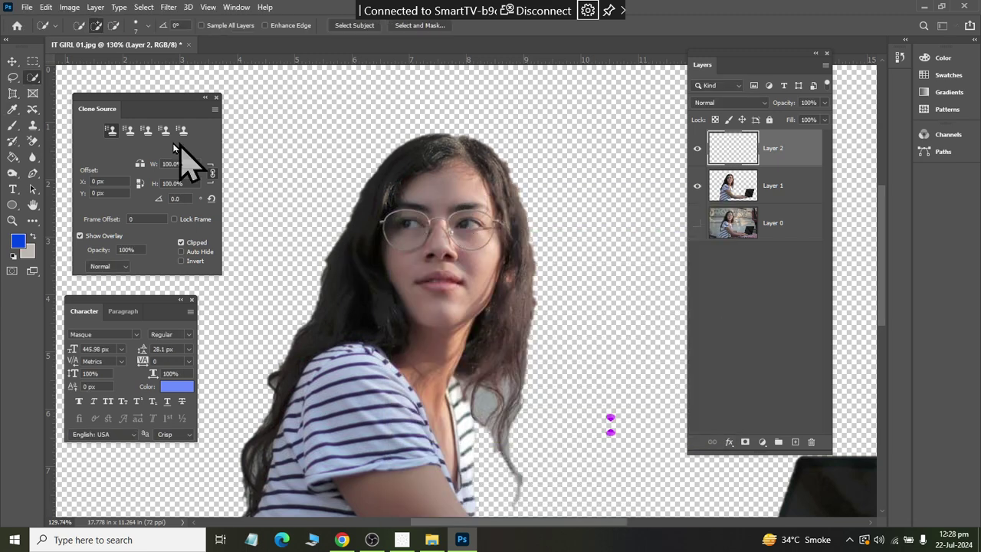
left_click(33, 142)
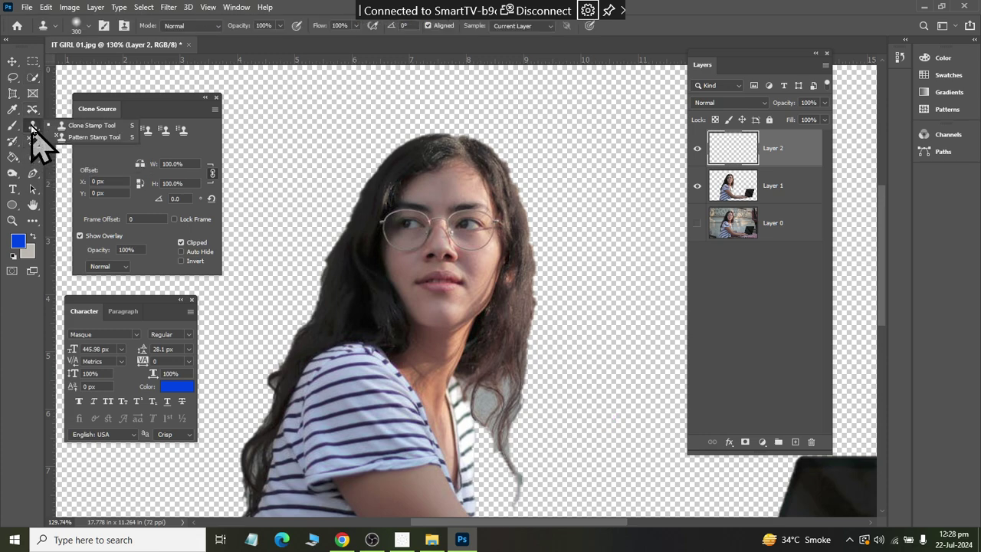
left_click(13, 159)
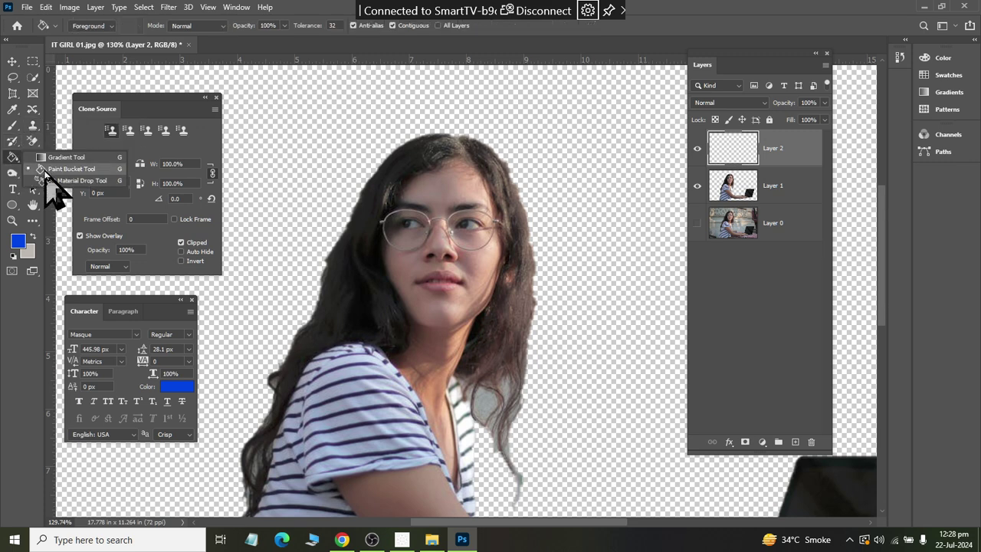
left_click(43, 170)
key("alt+BackSpace")
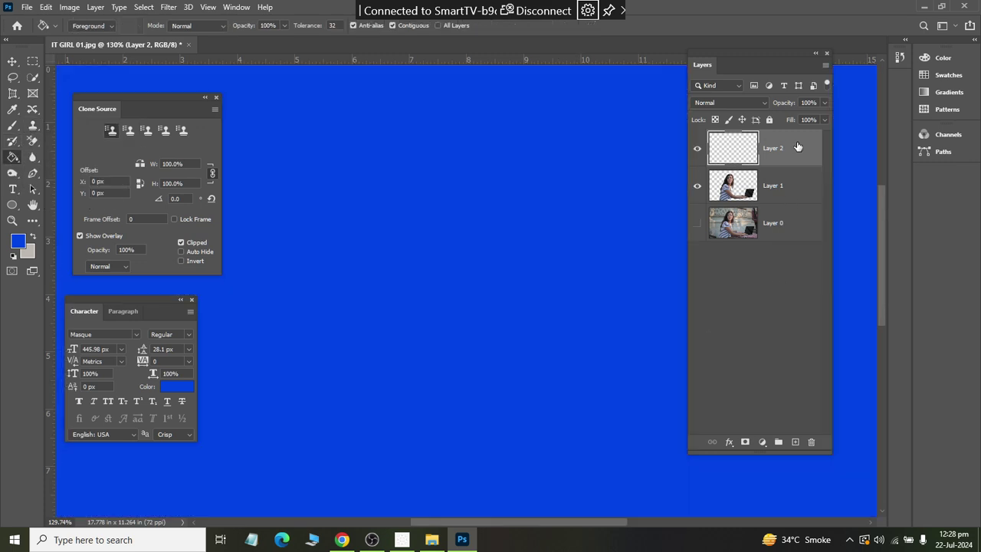
left_click_drag(797, 148, 798, 203)
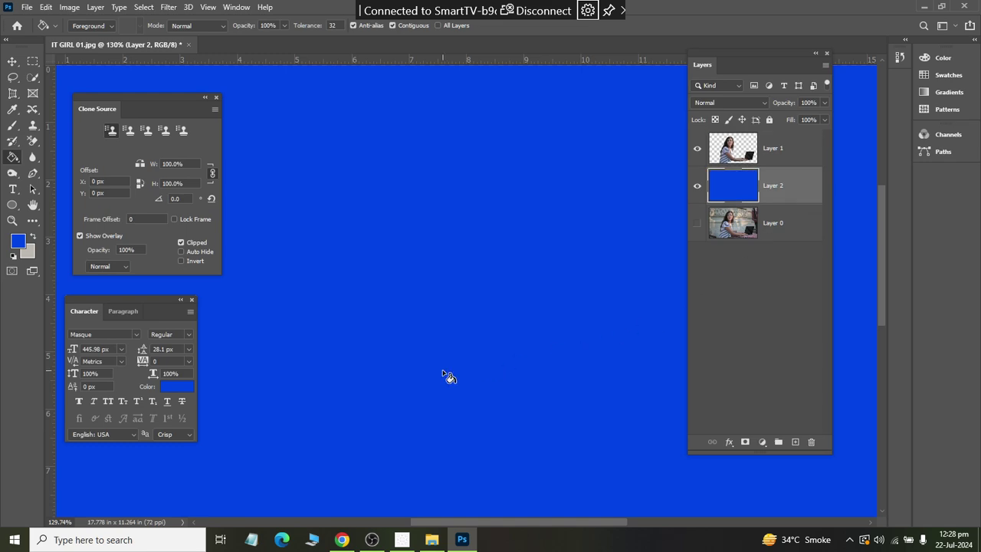
scroll(497, 325, "down", 3)
Step: Zoom out and close IT GIRL 01.jpg, discarding the unsaved changes
scroll(498, 325, "down", 2)
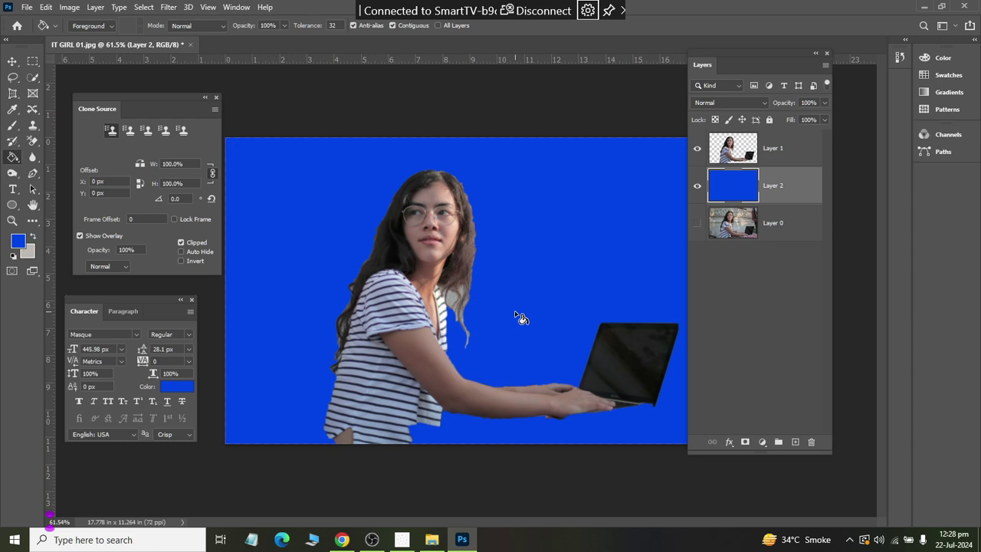
key("ctrl+w")
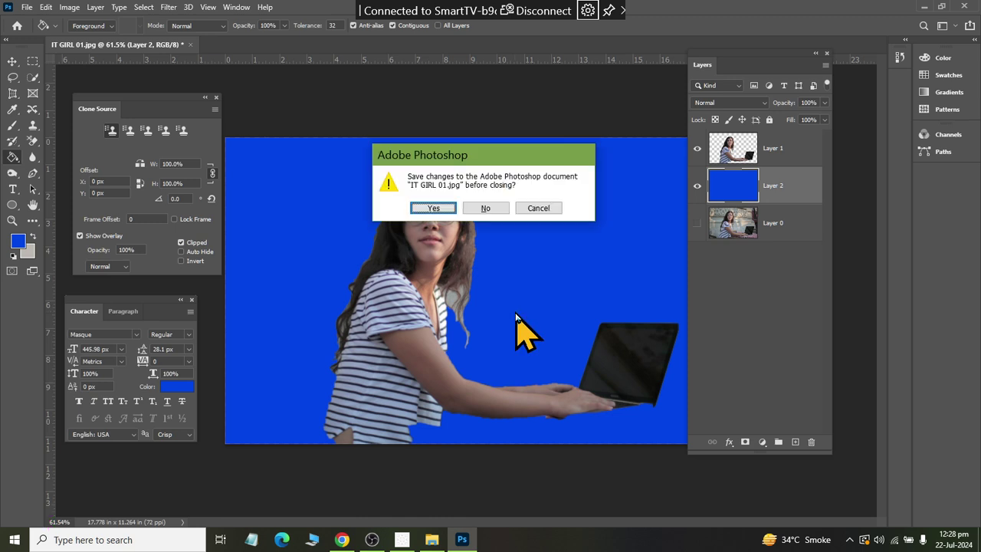
key("n")
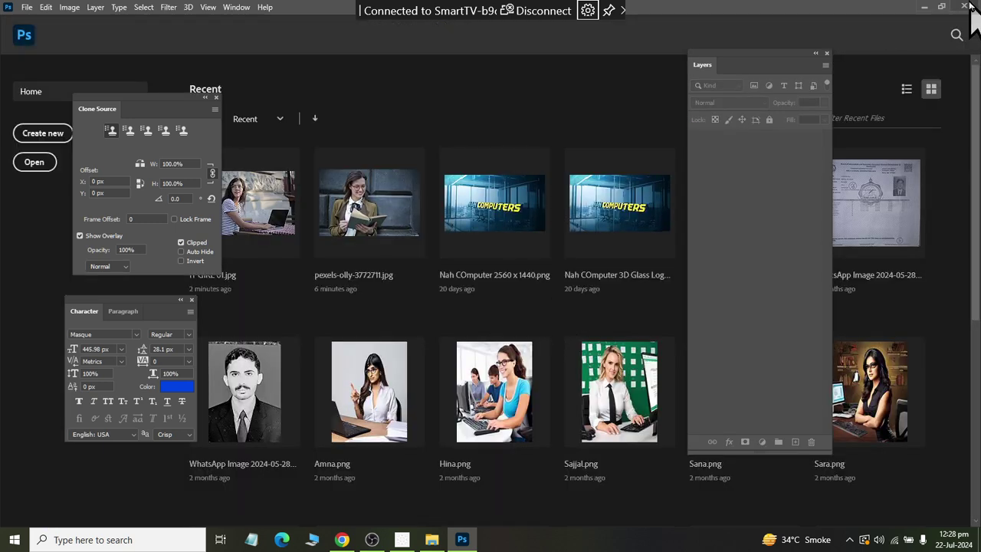
Step: Quit Photoshop, then open and dismiss the Windows Start menu
key("ctrl+q")
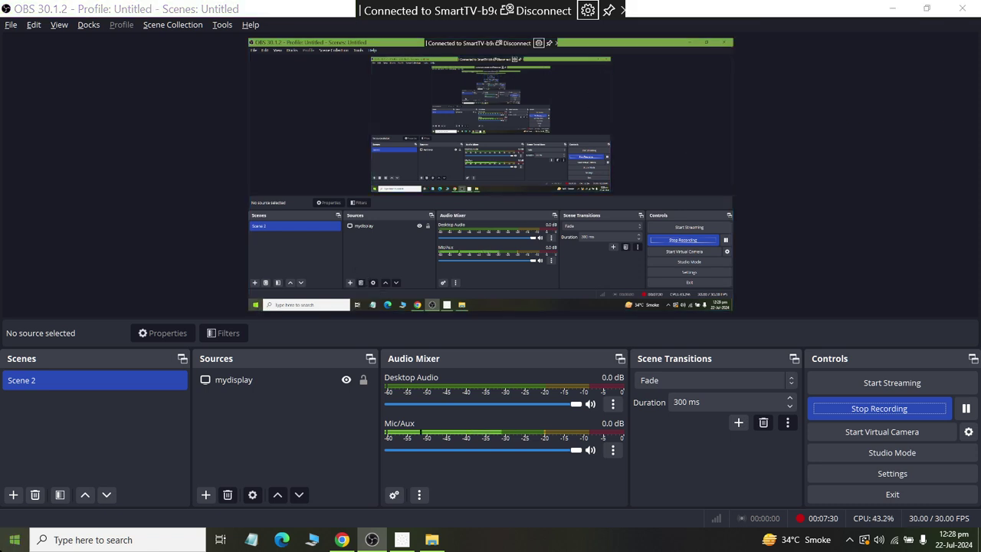
key("super")
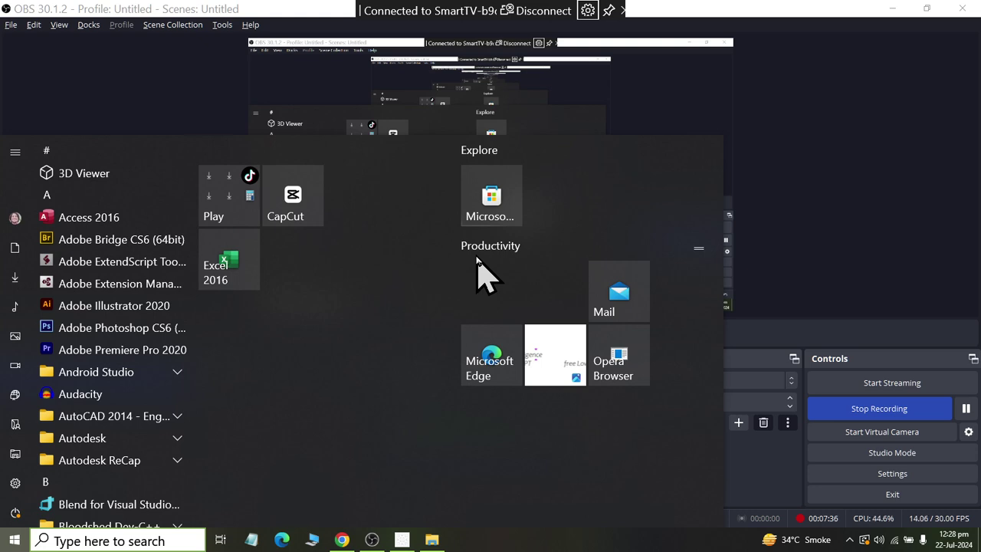
key("Escape")
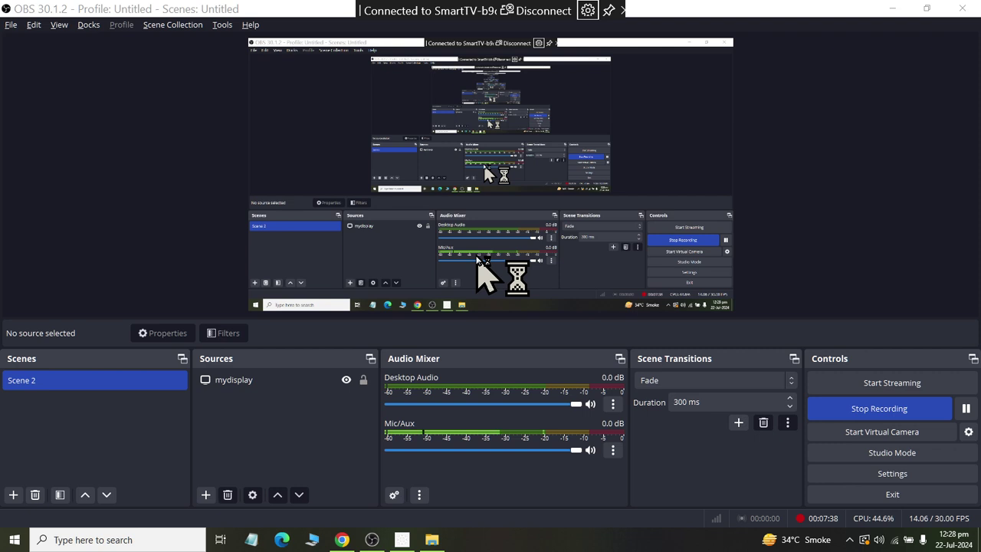